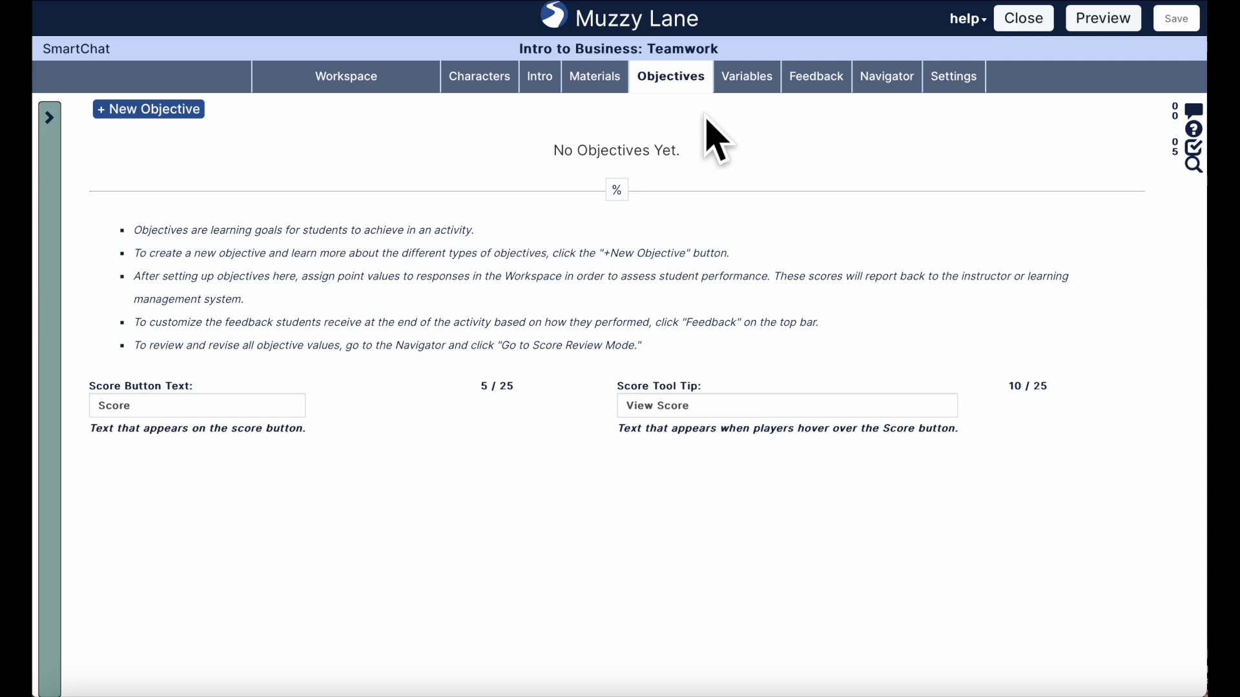
Add a new objective and name it "sample name"
click(182, 112)
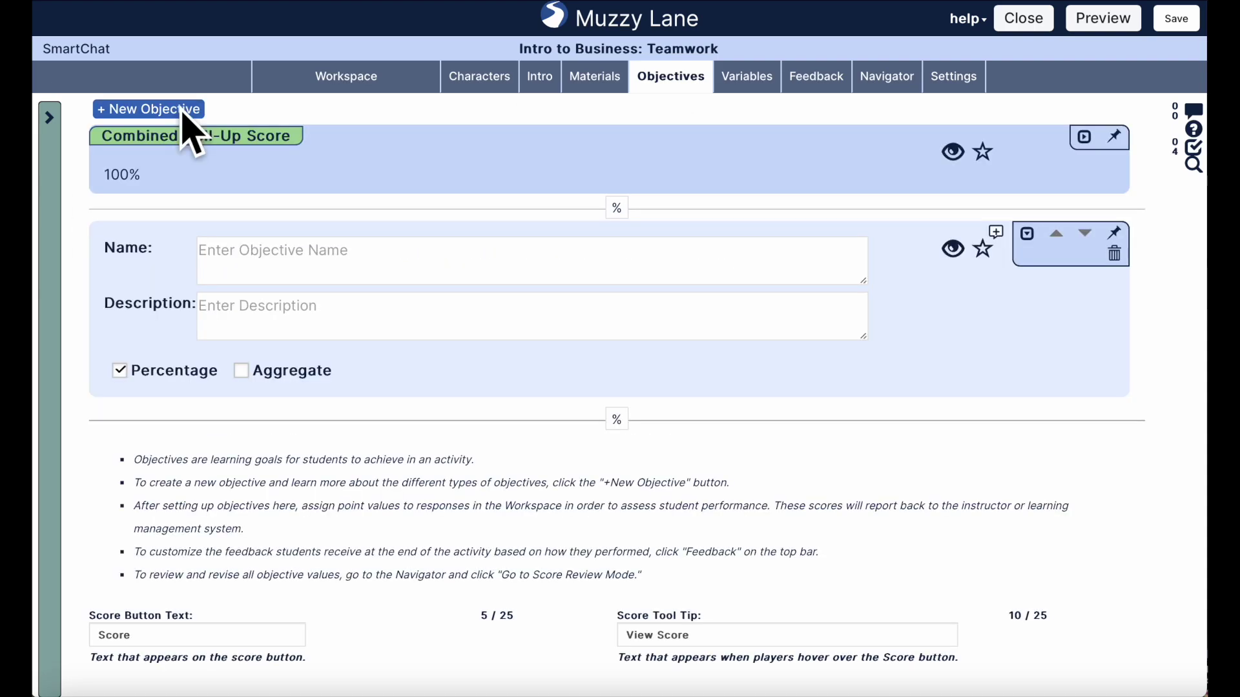
click(284, 251)
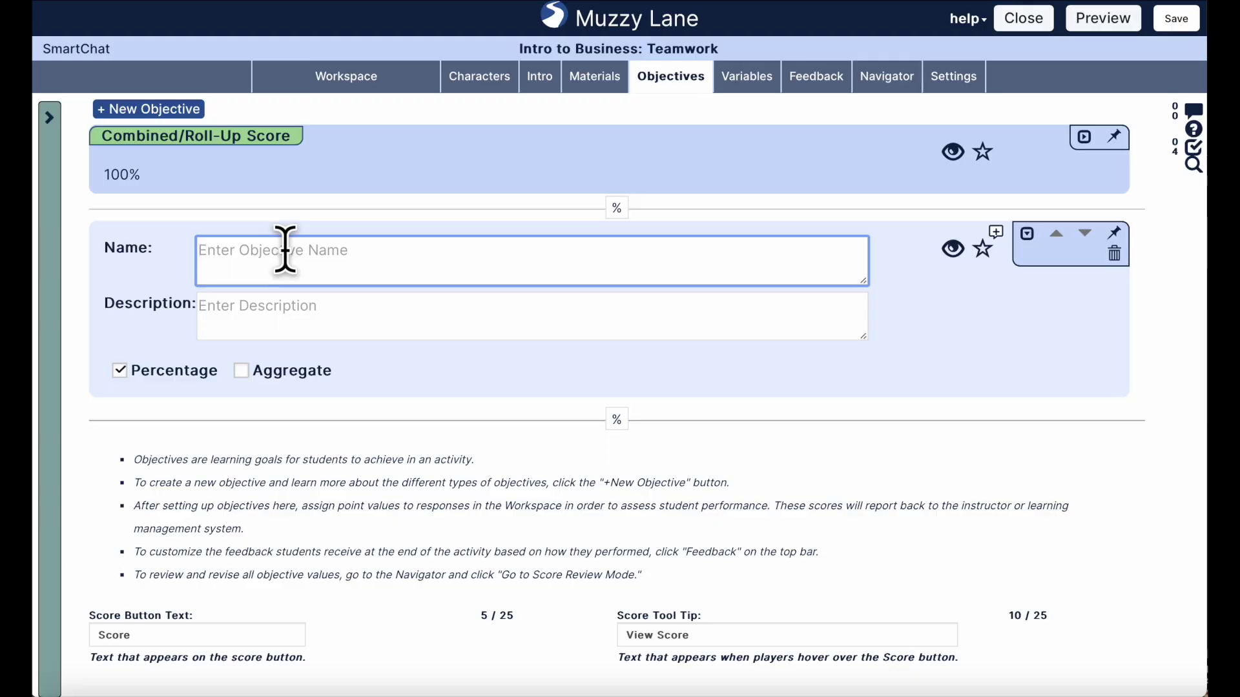
text(sam)
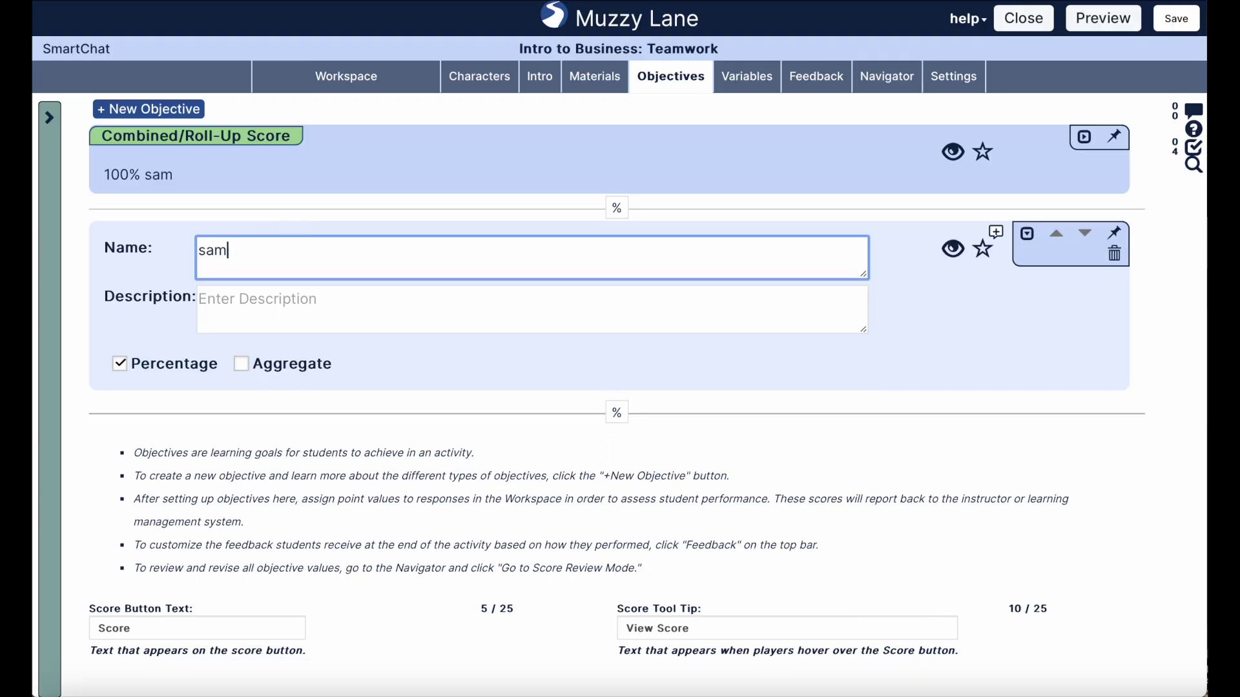
text(ple name)
Enter "Learner can do X, Y, Z" as the new objective's description
click(354, 284)
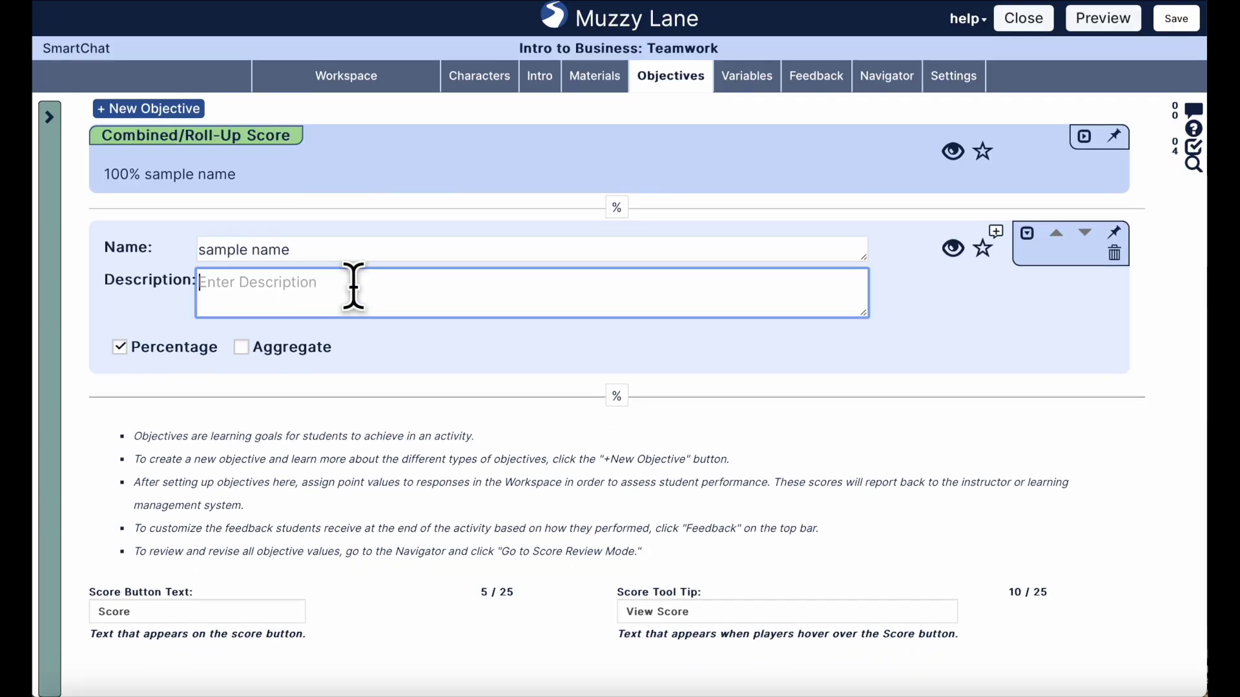
text(Lea)
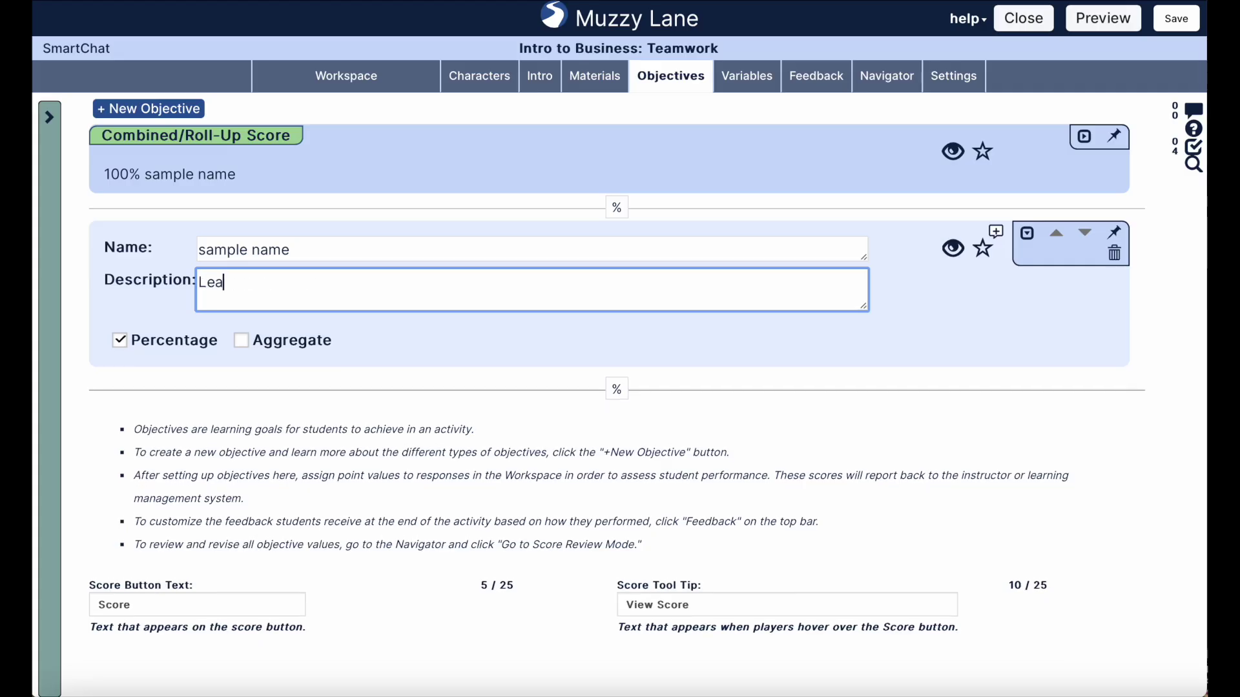
text(rner can do X)
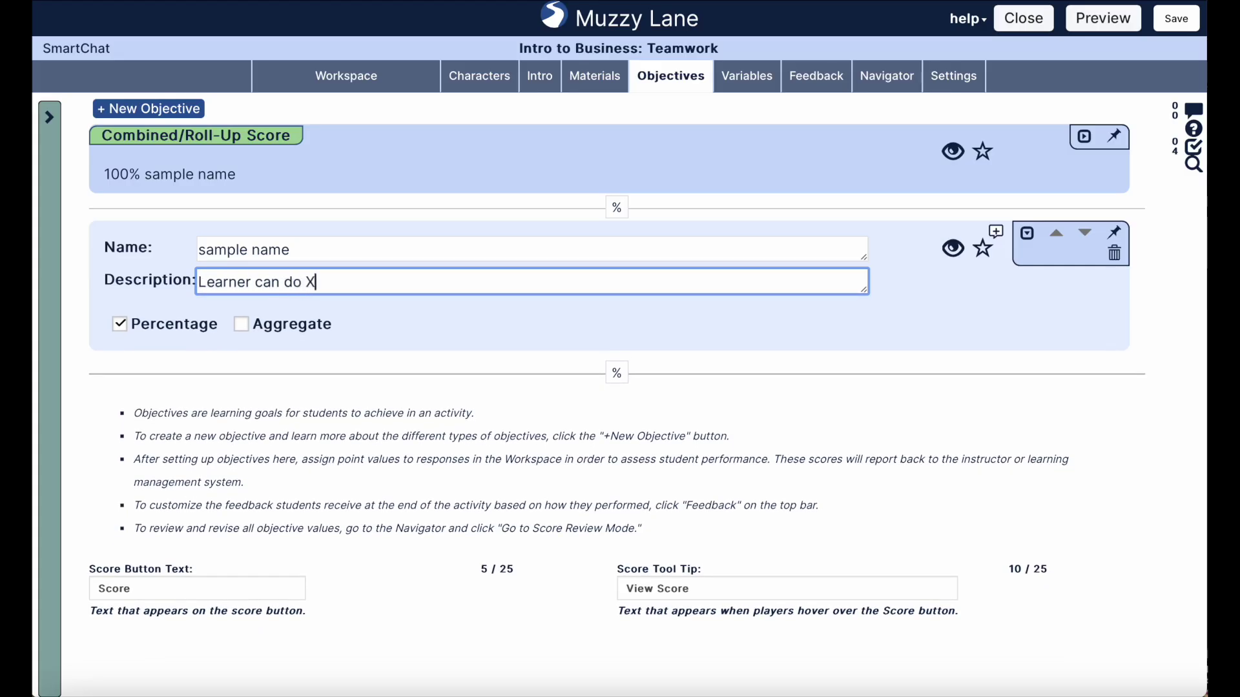
text(, Y, Z)
click(471, 333)
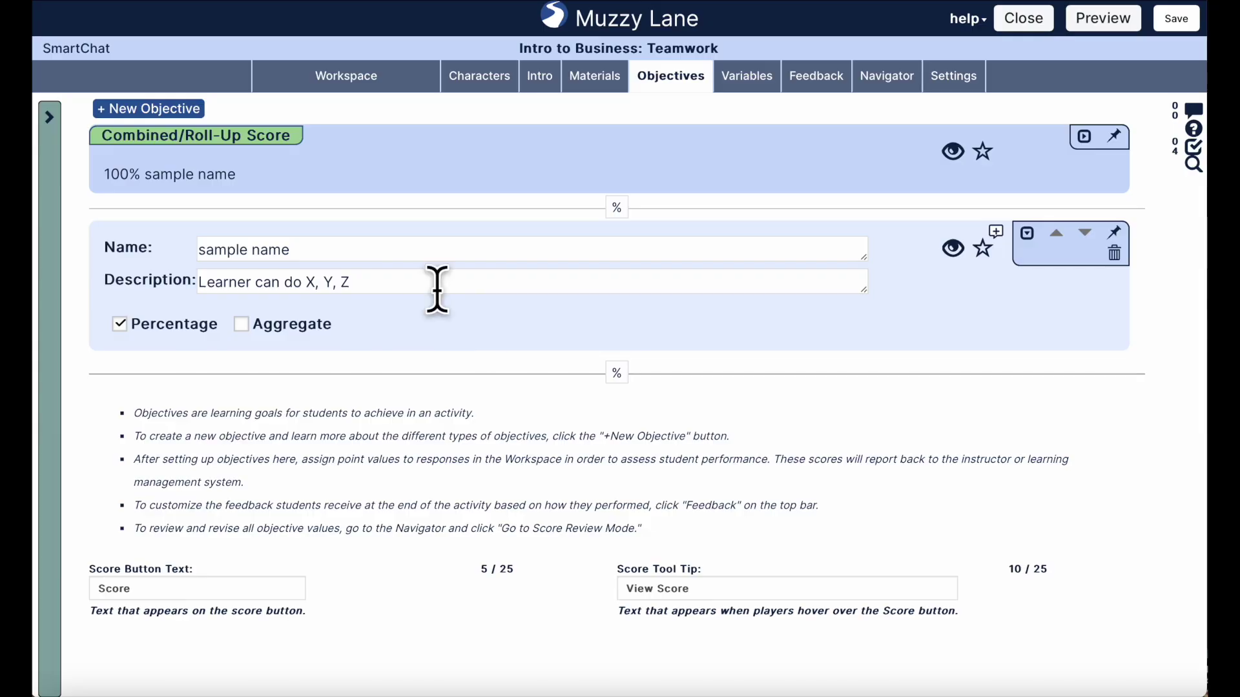
drag(401, 279, 277, 251)
click(198, 288)
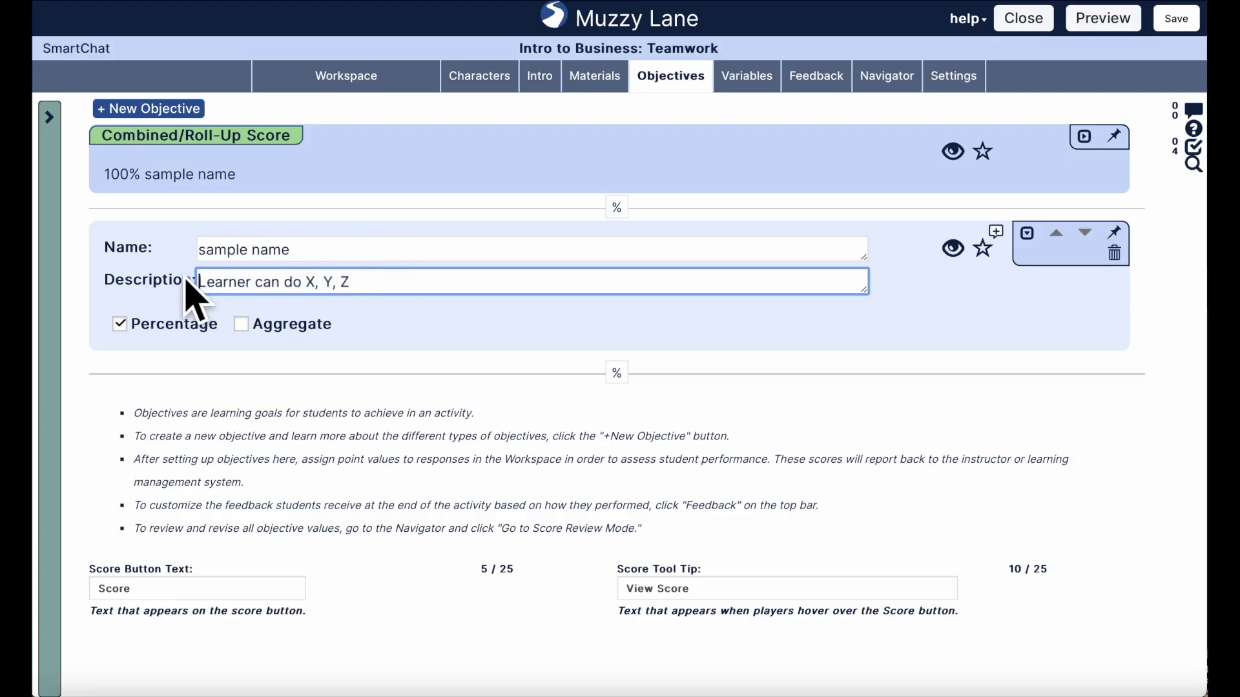
click(520, 332)
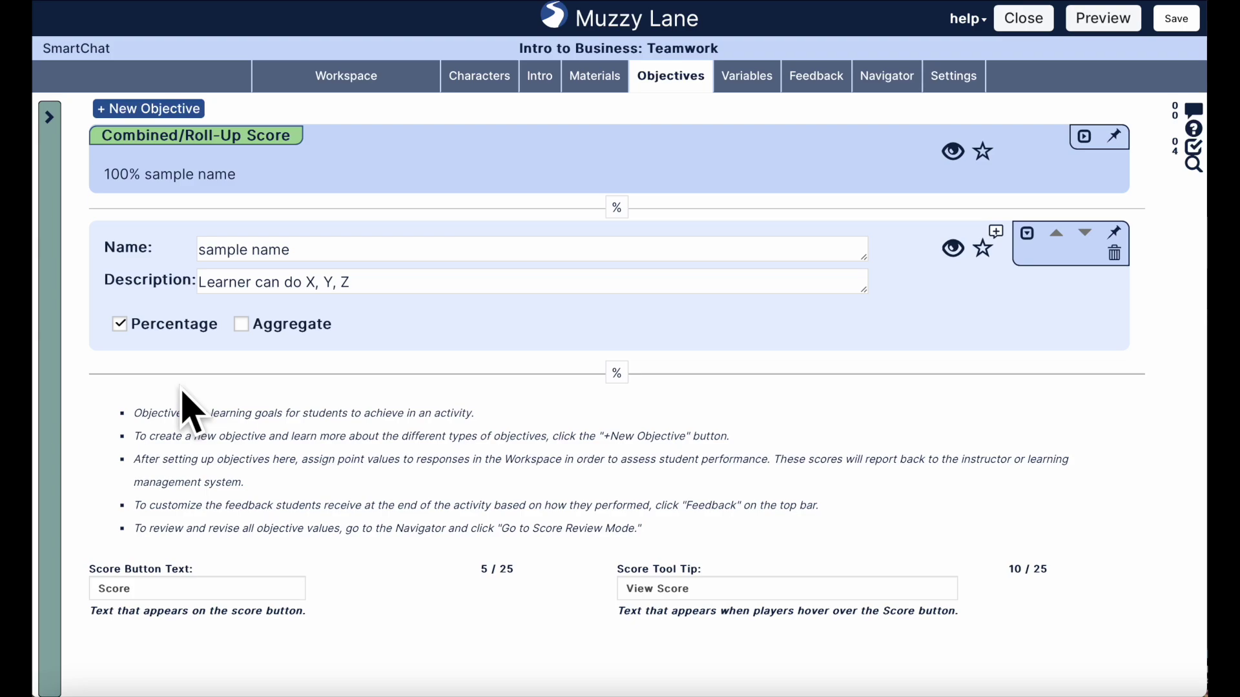
Change the sample objective's type to Aggregate and accept the type change
click(250, 324)
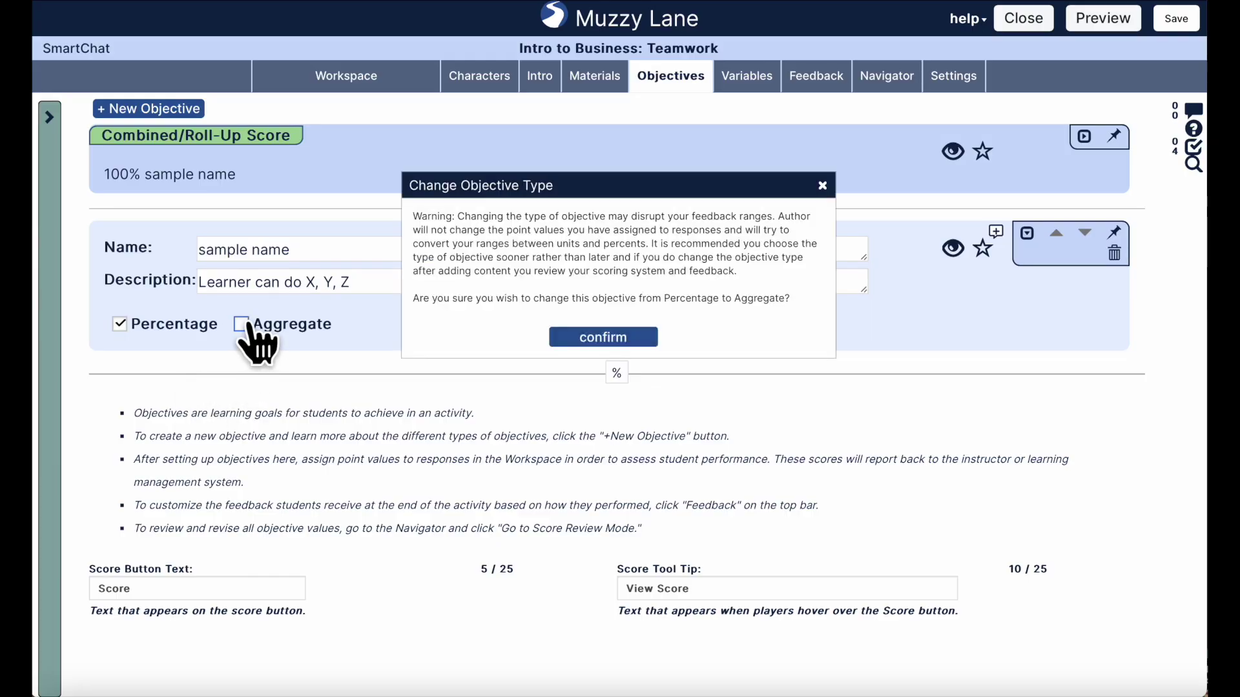
click(598, 336)
scroll(507, 400, down, 2)
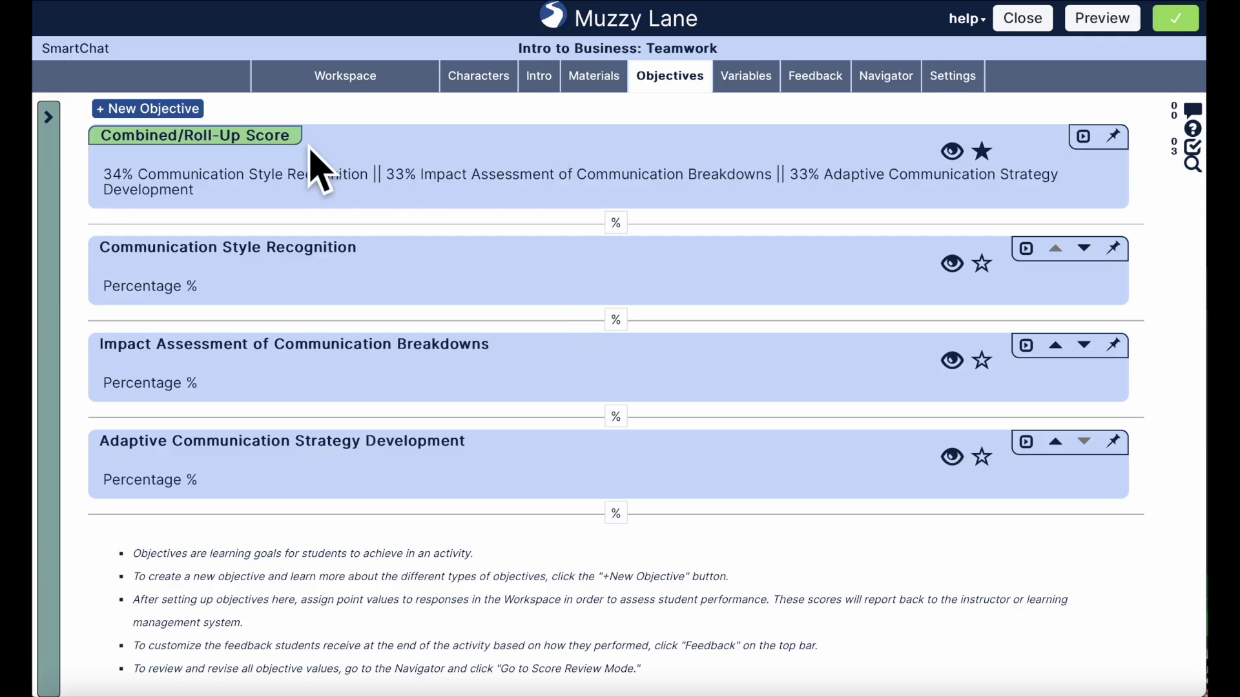
Expand the Combined/Roll-Up Score settings and toggle the inclusion of Communication Style Recognition off and back on
click(409, 140)
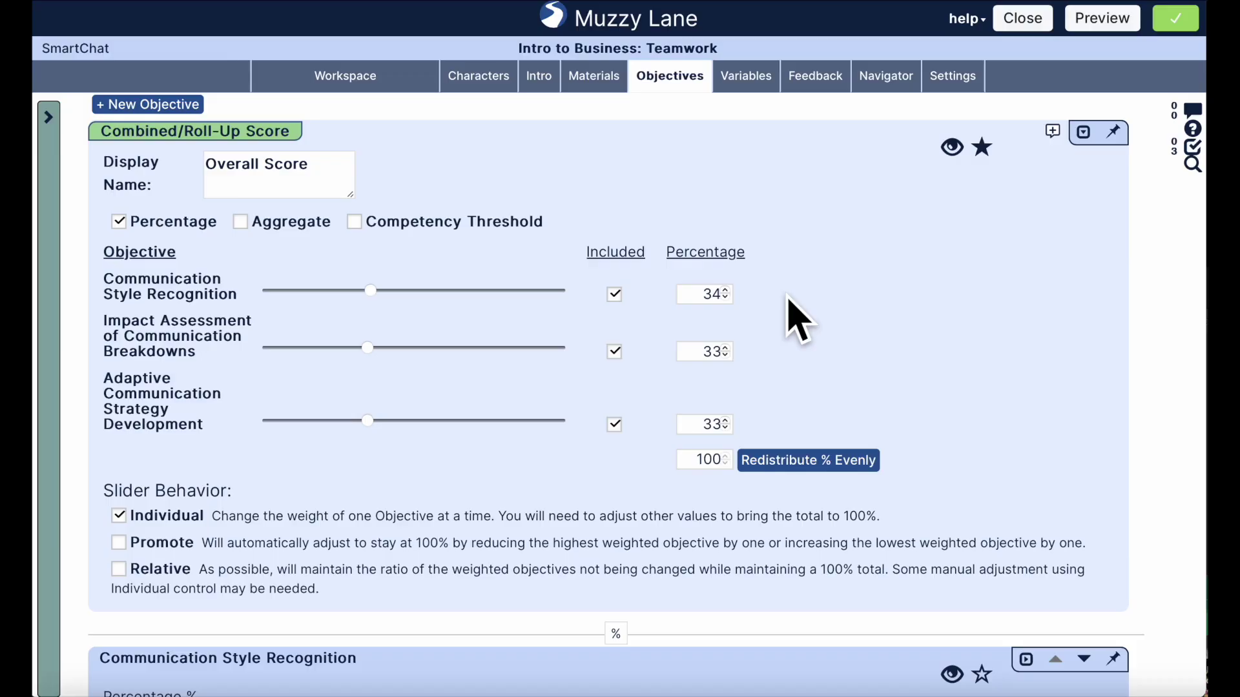
click(617, 301)
click(617, 301)
click(616, 301)
click(615, 301)
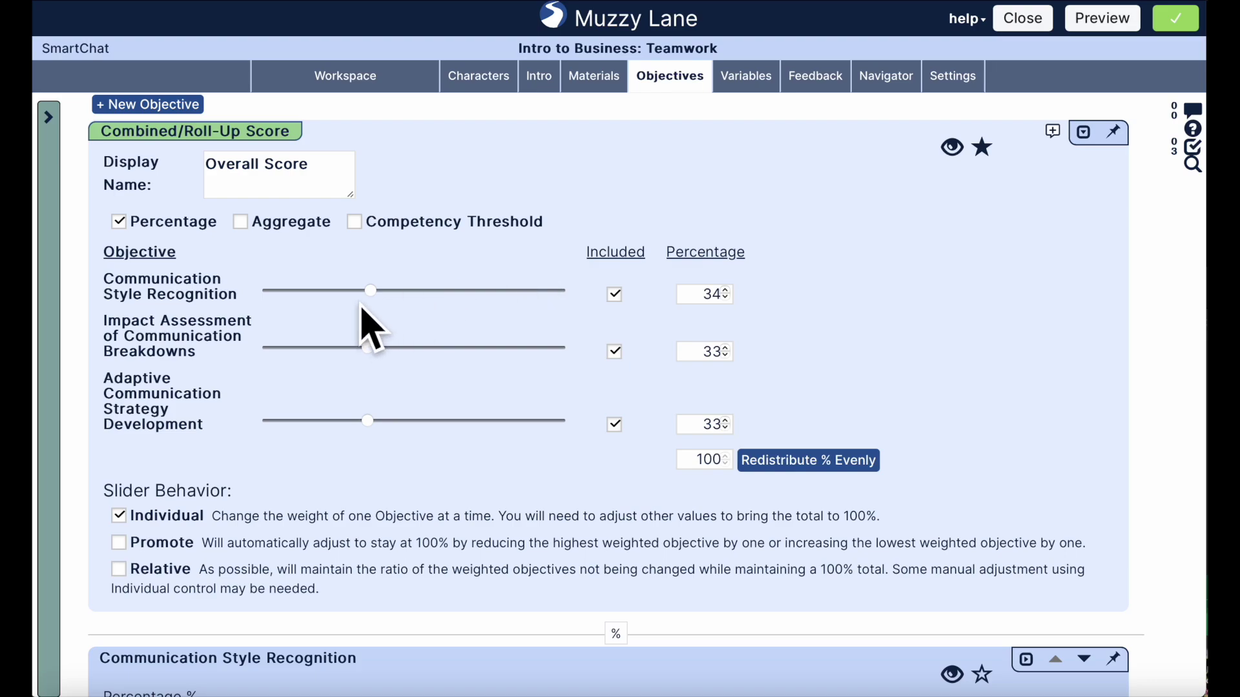
Set Communication Style Recognition to 52% and Impact Assessment of Communication Breakdowns to 15%, and redistribute the percentages evenly
drag(369, 293, 420, 297)
drag(380, 345, 316, 345)
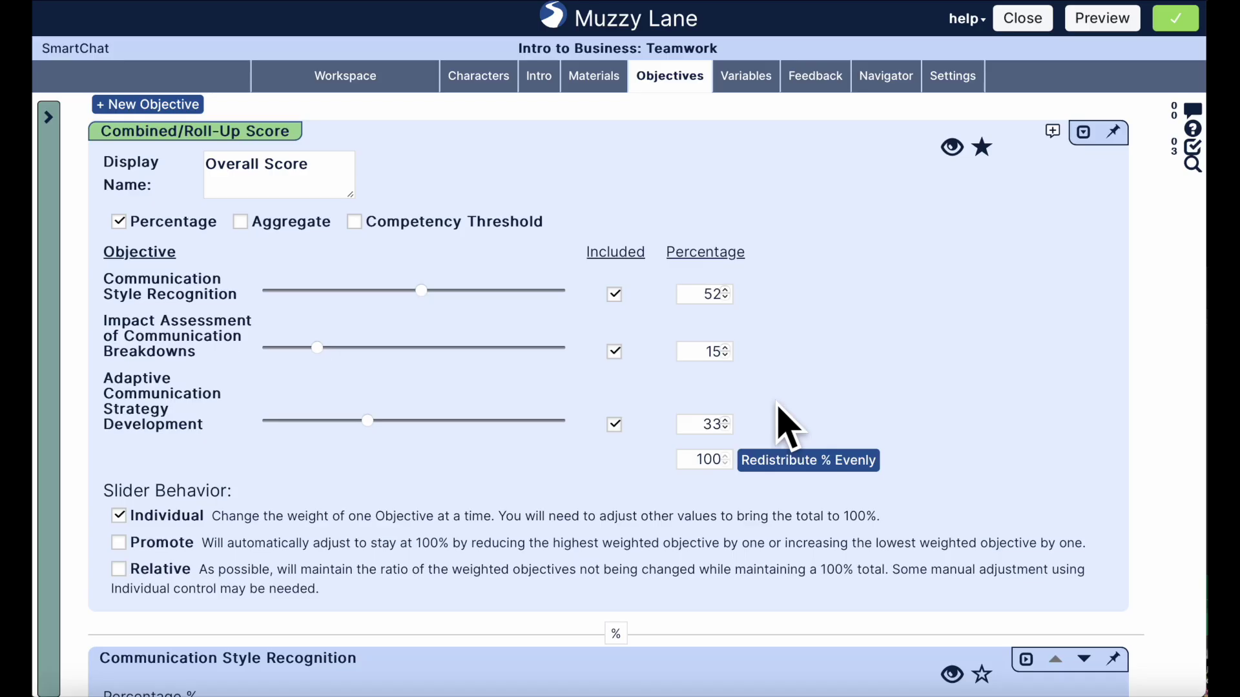
click(815, 477)
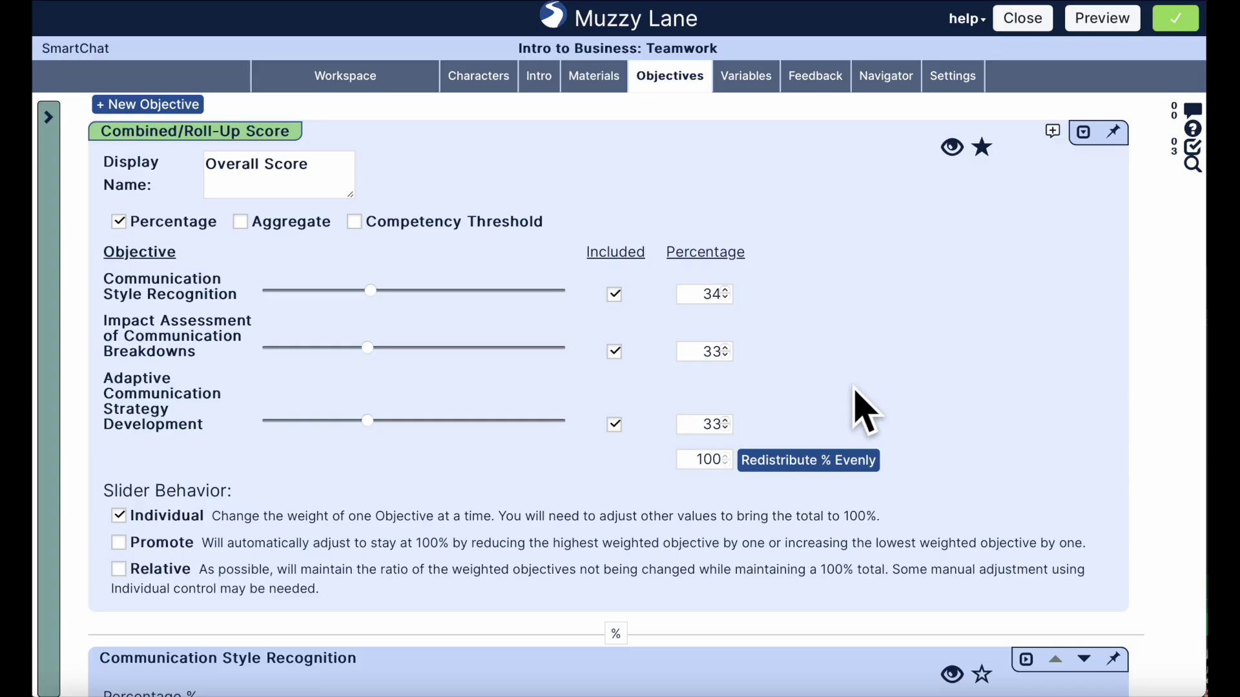
Switch the combined score's slider behavior to Promote and on to Relative
scroll(440, 452, down, 1)
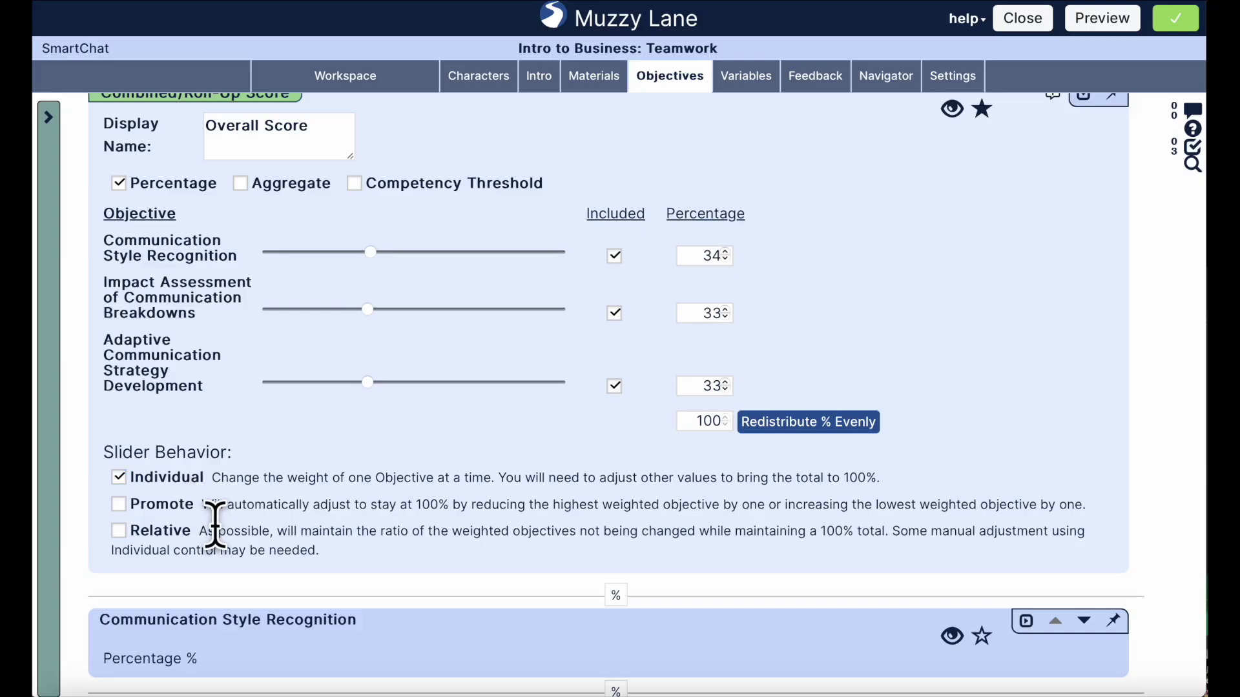
click(127, 510)
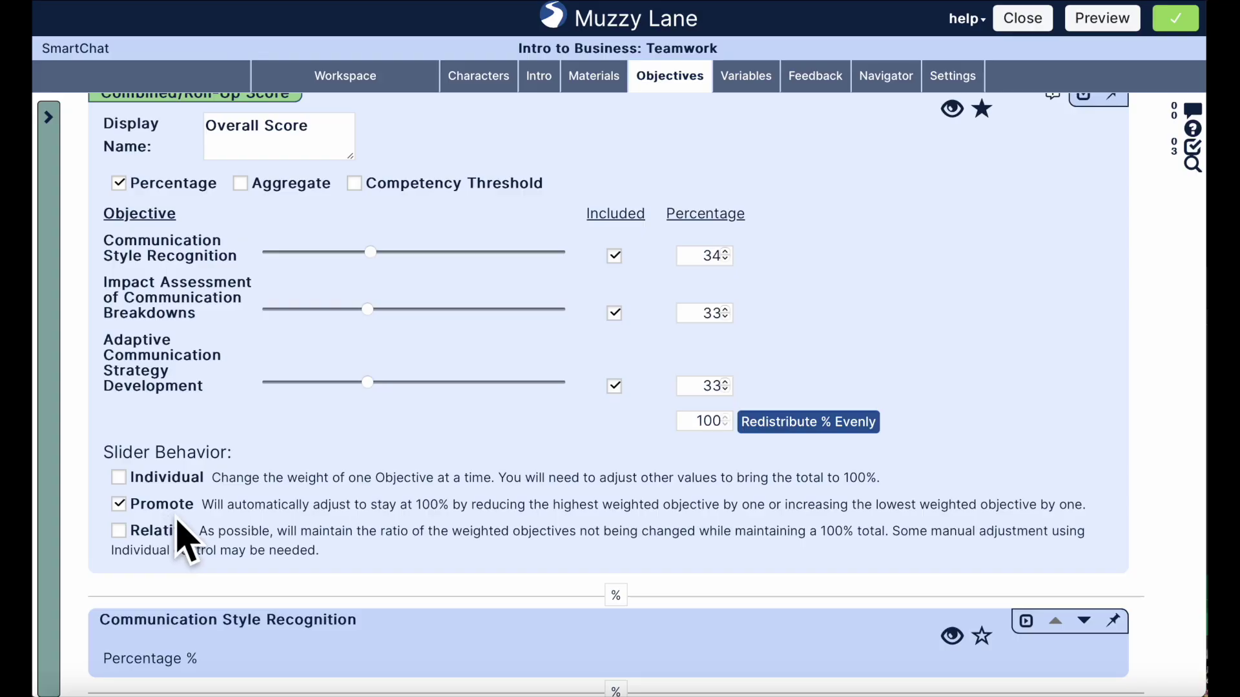
click(119, 532)
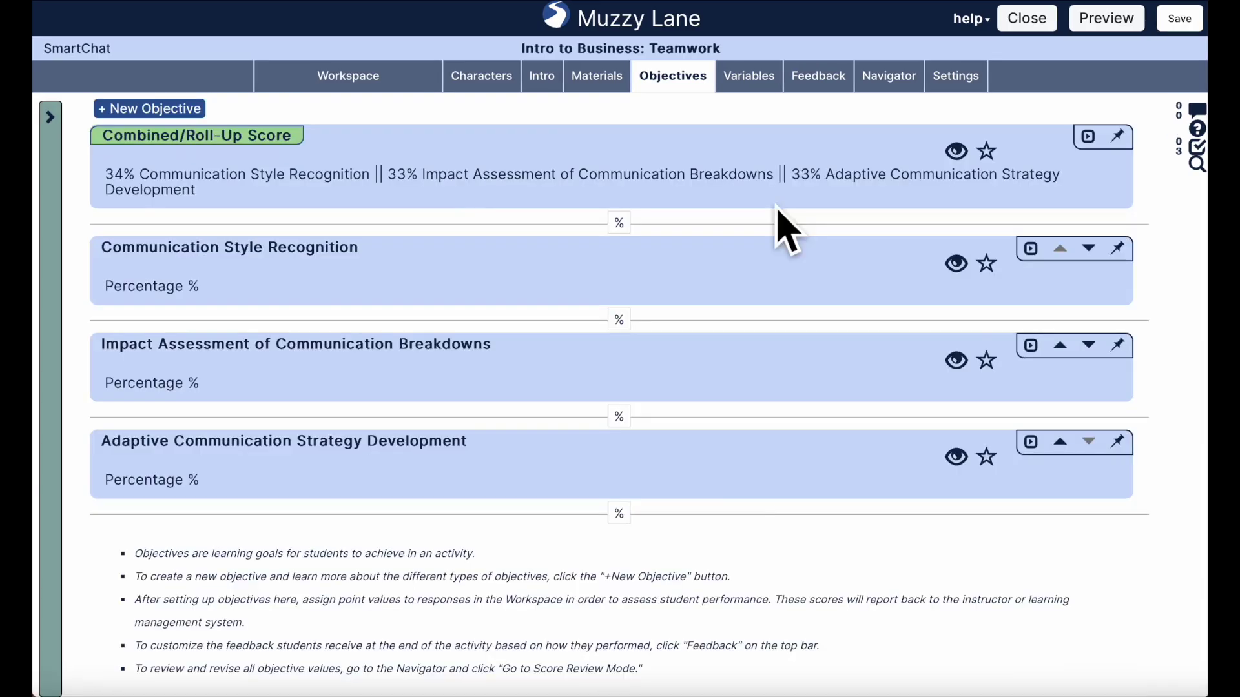
Expand the Combined/Roll-Up Score and set its scoring type to Competency Threshold
click(784, 166)
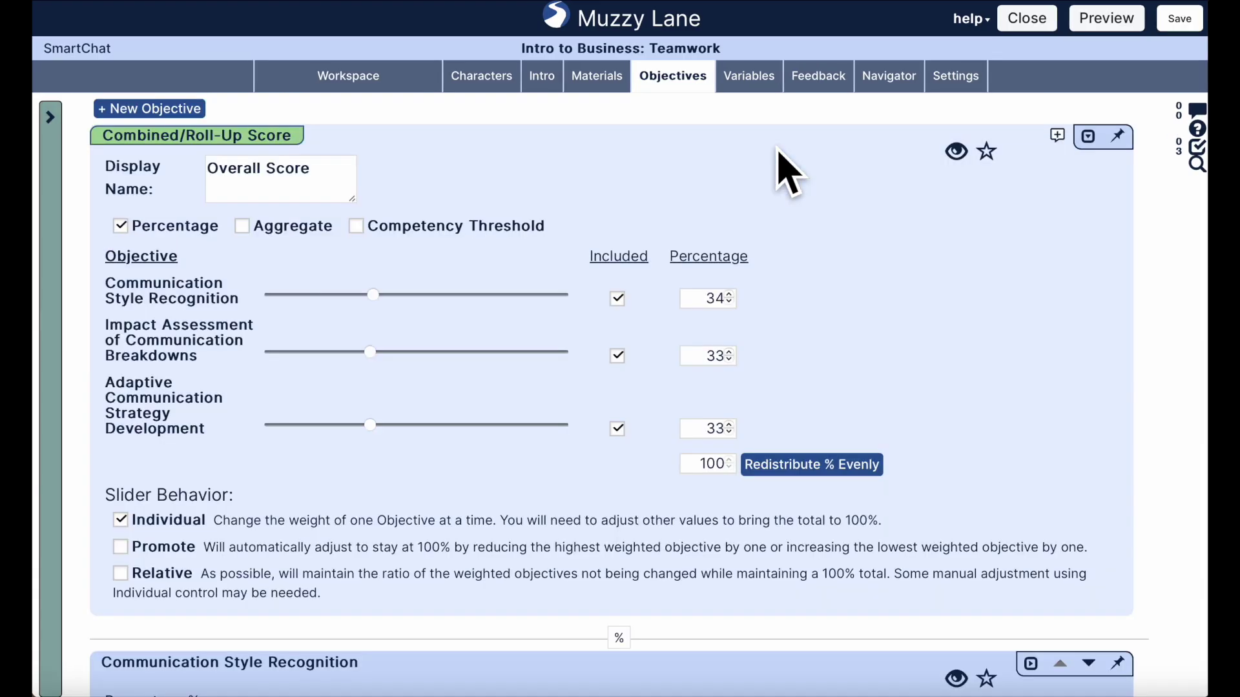
click(356, 226)
scroll(355, 410, down, 1)
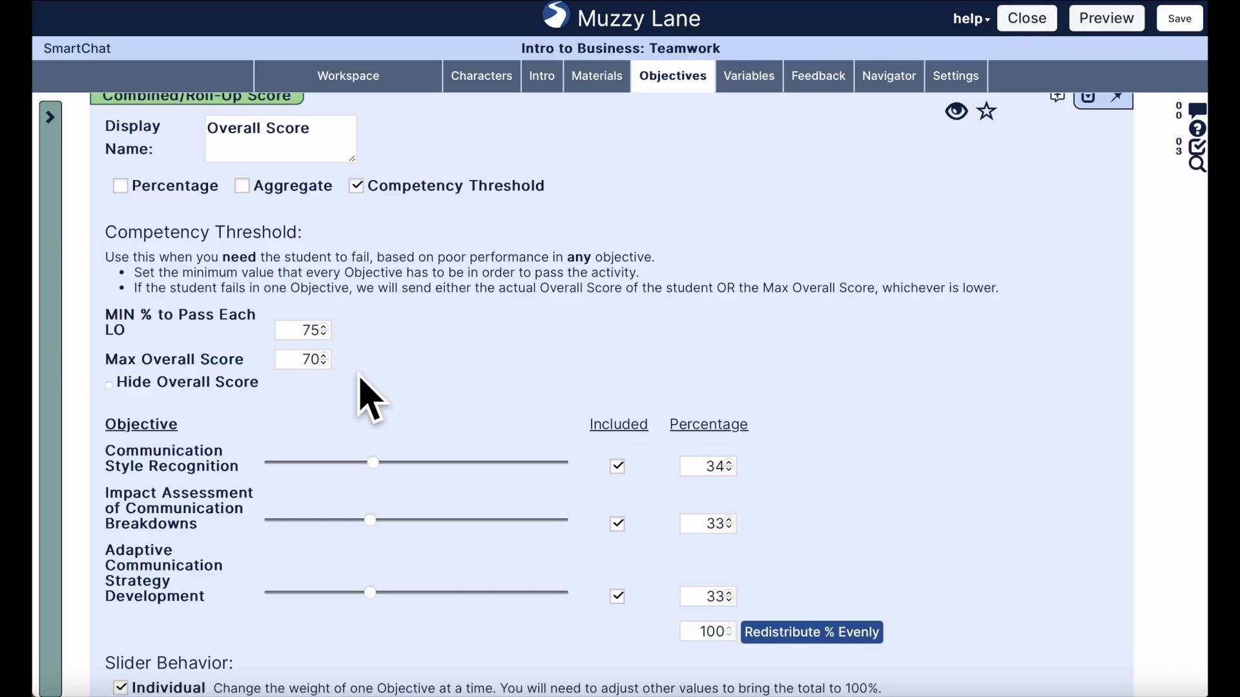
scroll(370, 401, up, 1)
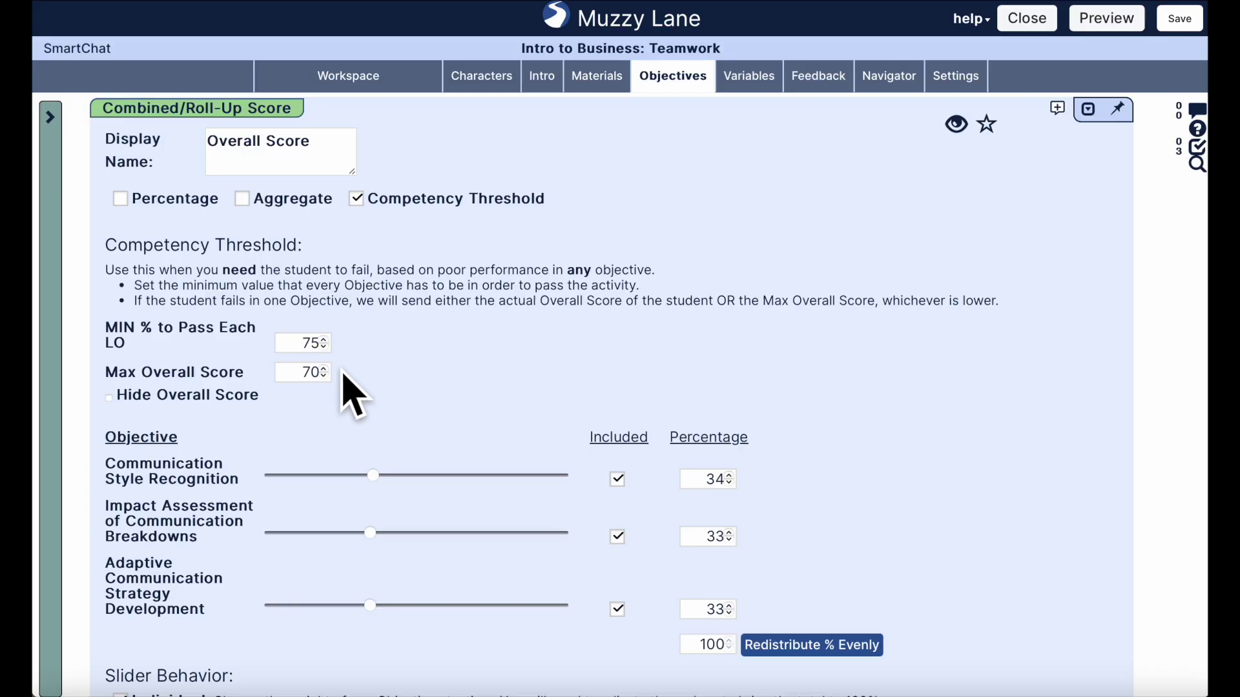
Preview the feedback with scores of 72 for Communication Style Recognition, 88 for Impact Assessment of Communication Breakdowns and 91 for Adaptive Communication Strategy Development
click(825, 84)
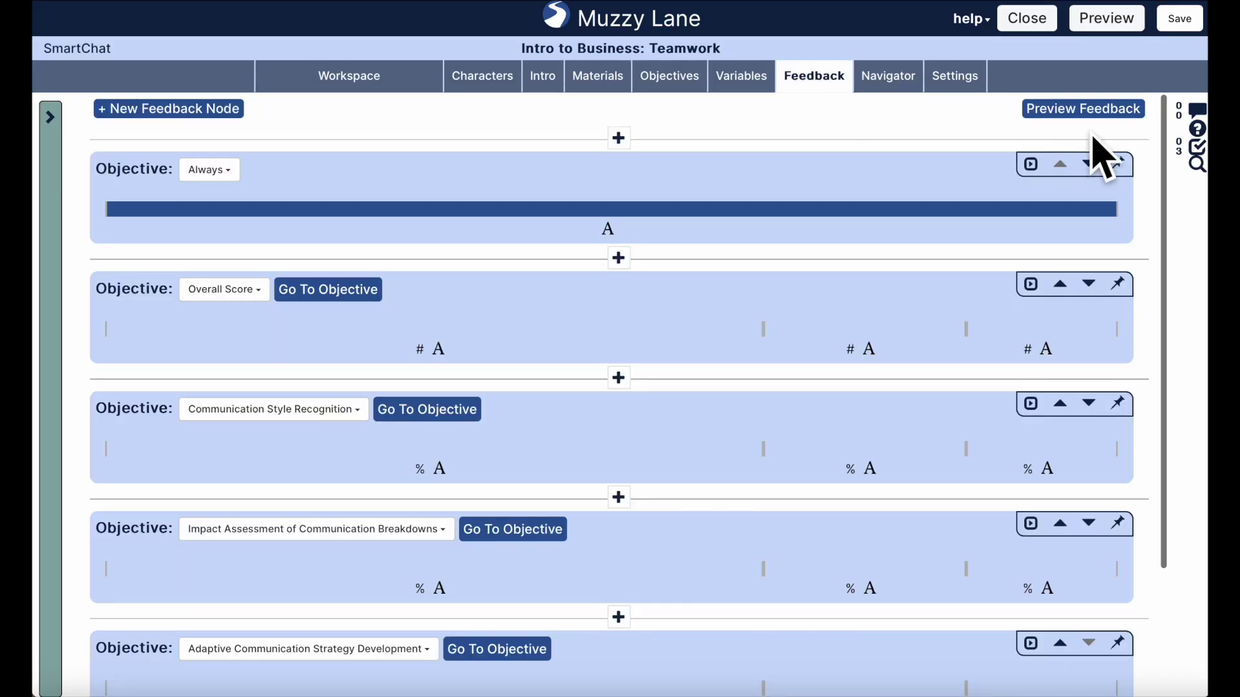
click(1083, 109)
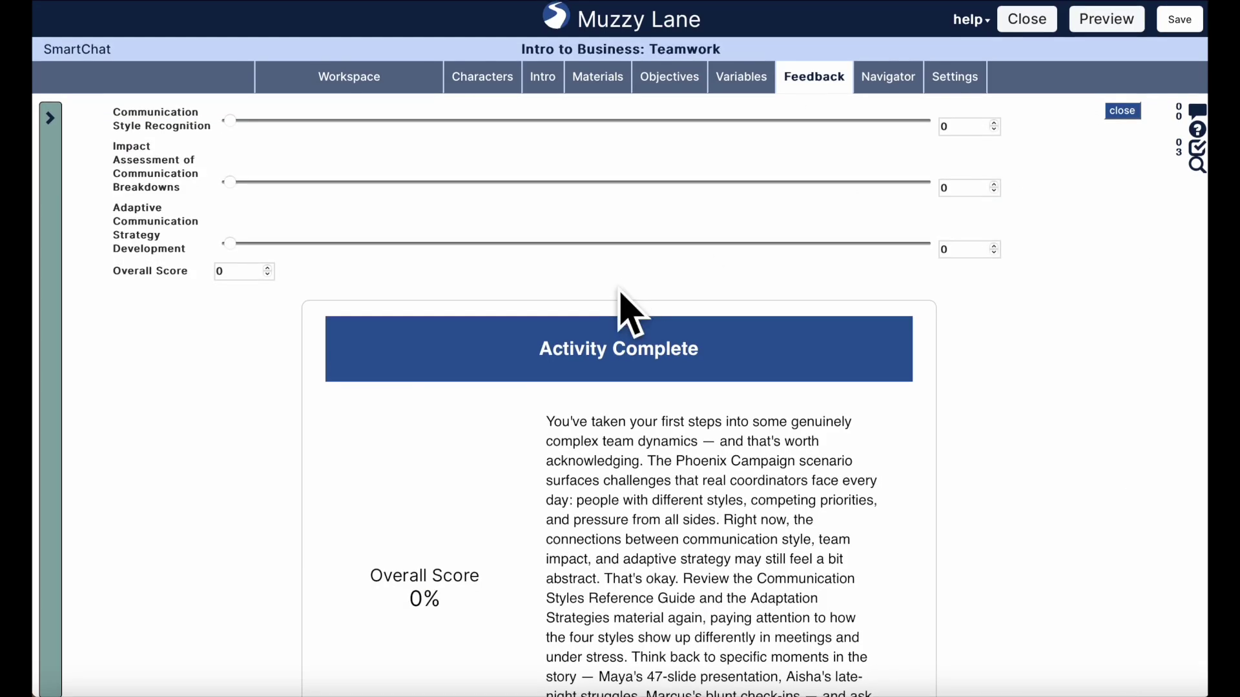
click(723, 120)
drag(723, 119, 731, 119)
click(839, 181)
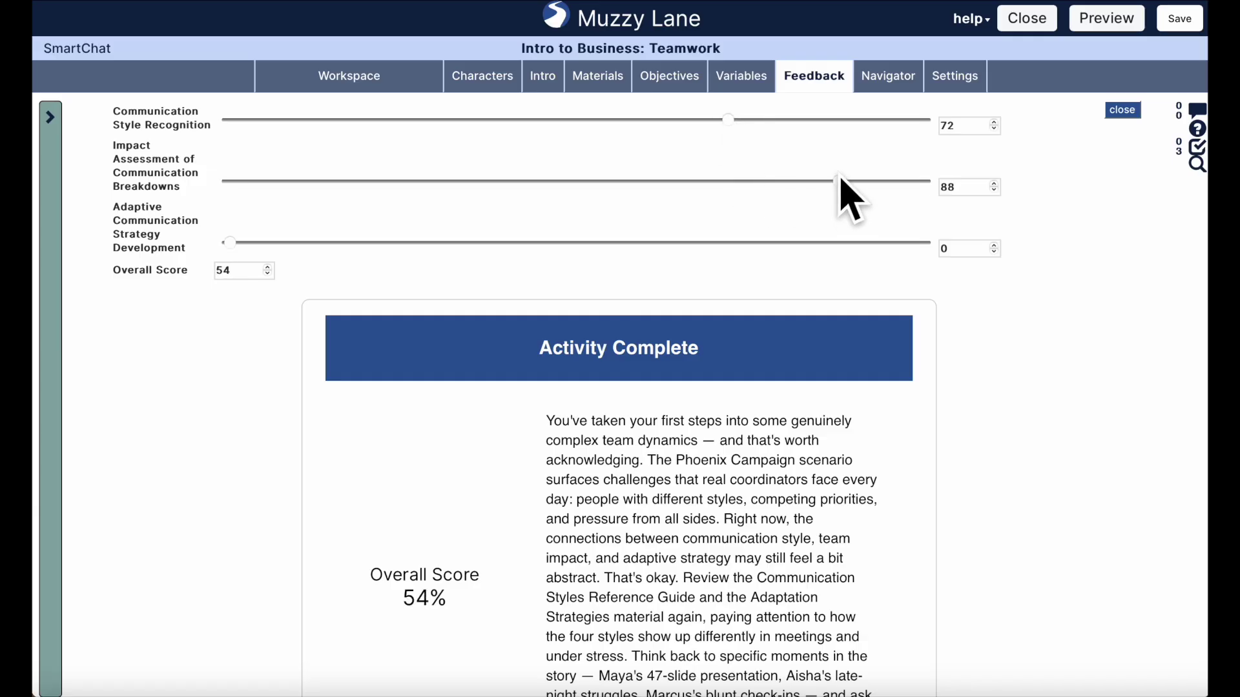
click(859, 243)
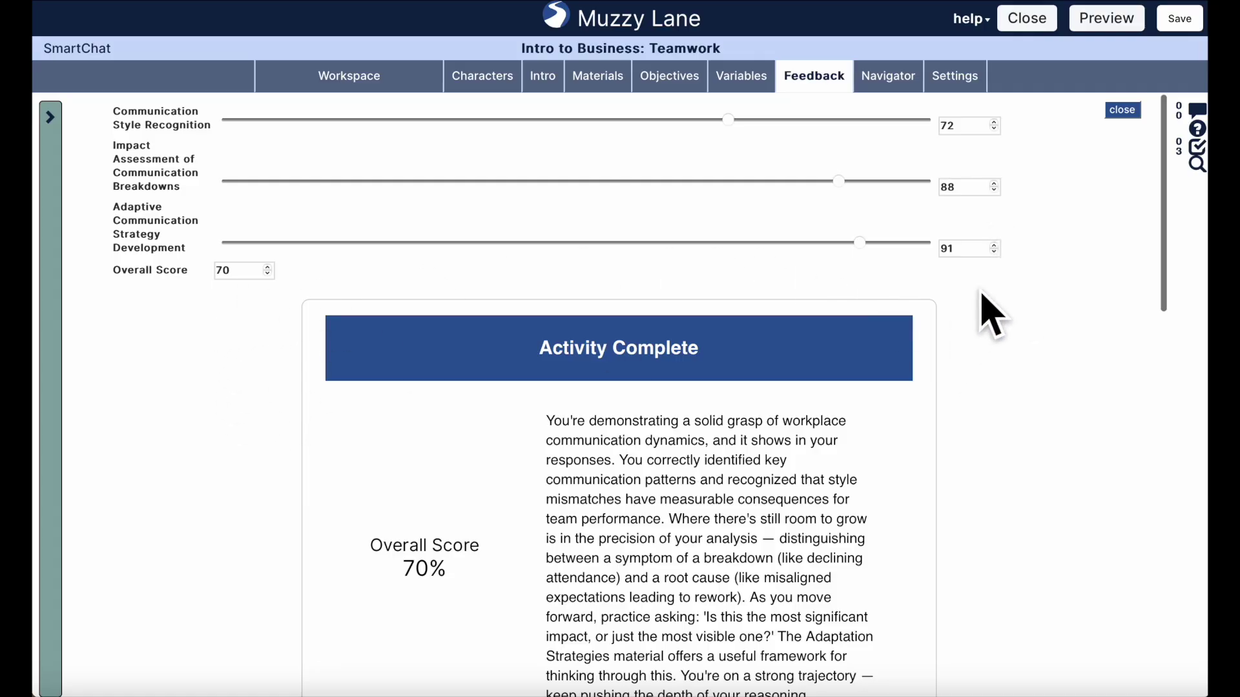
Set the Communication Style Recognition score to 80 in the feedback preview
double_click(950, 124)
text(80)
click(1108, 355)
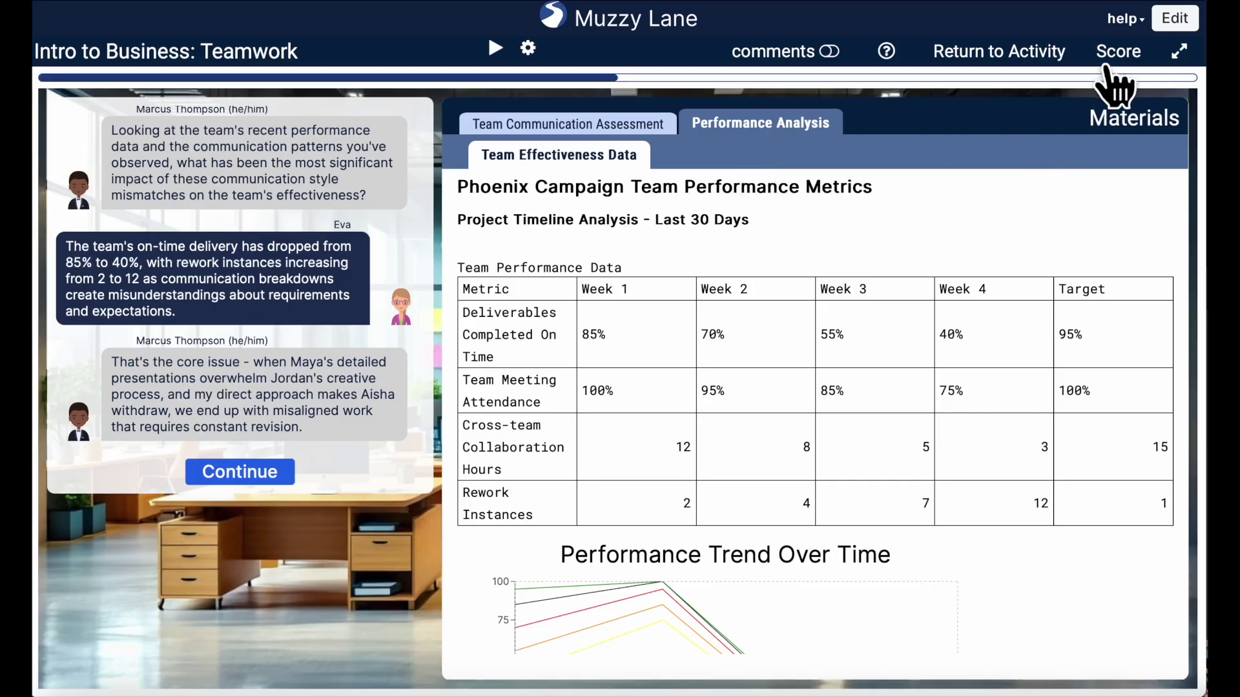
Check the learner's score in the running activity and toggle the Combined/Roll-Up Score's visibility in the objectives
click(1112, 58)
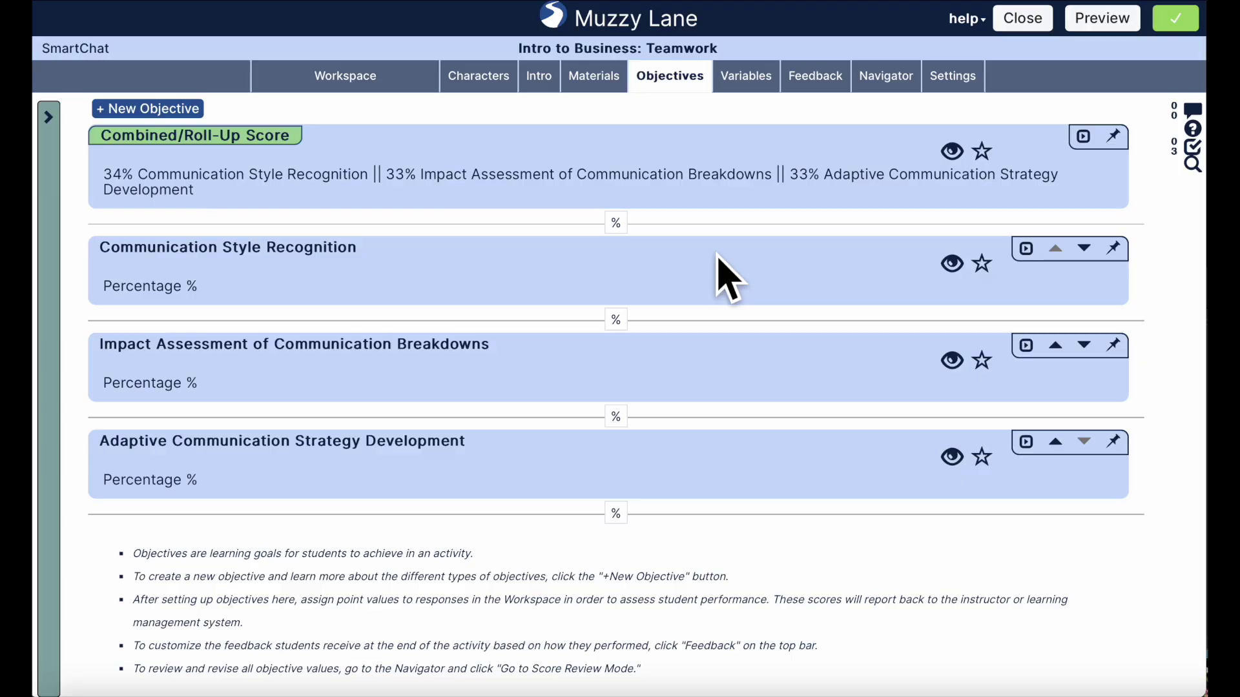
click(954, 160)
click(954, 155)
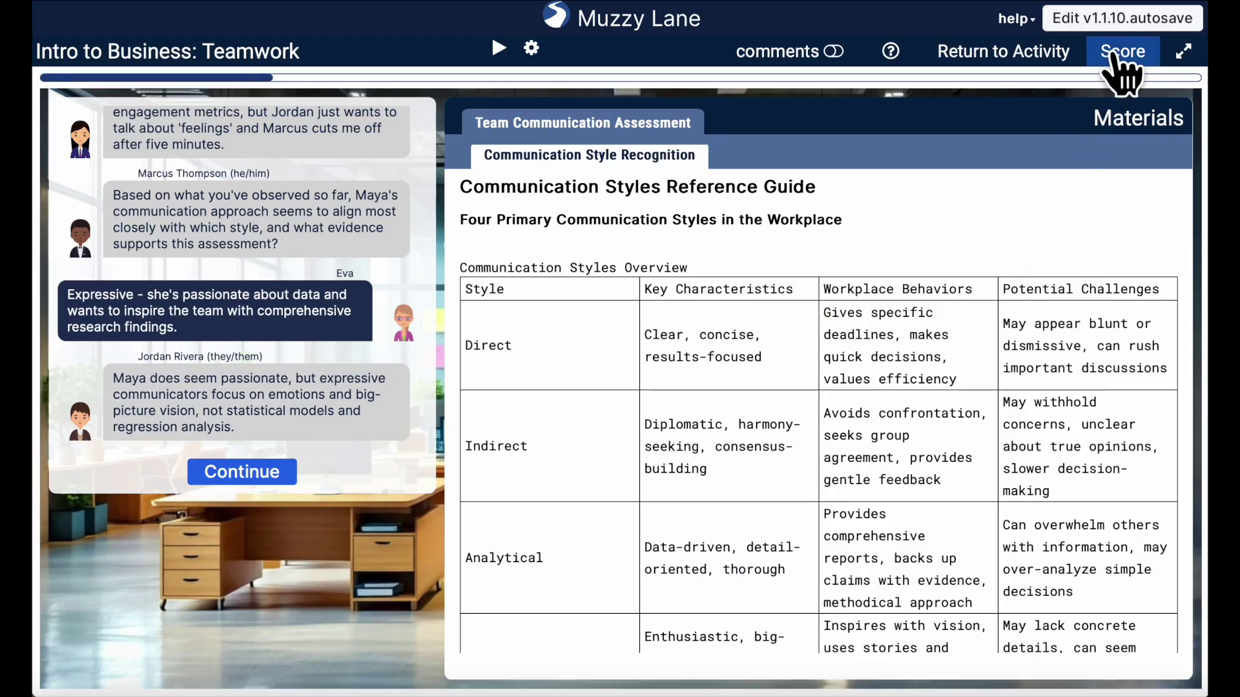
click(1122, 57)
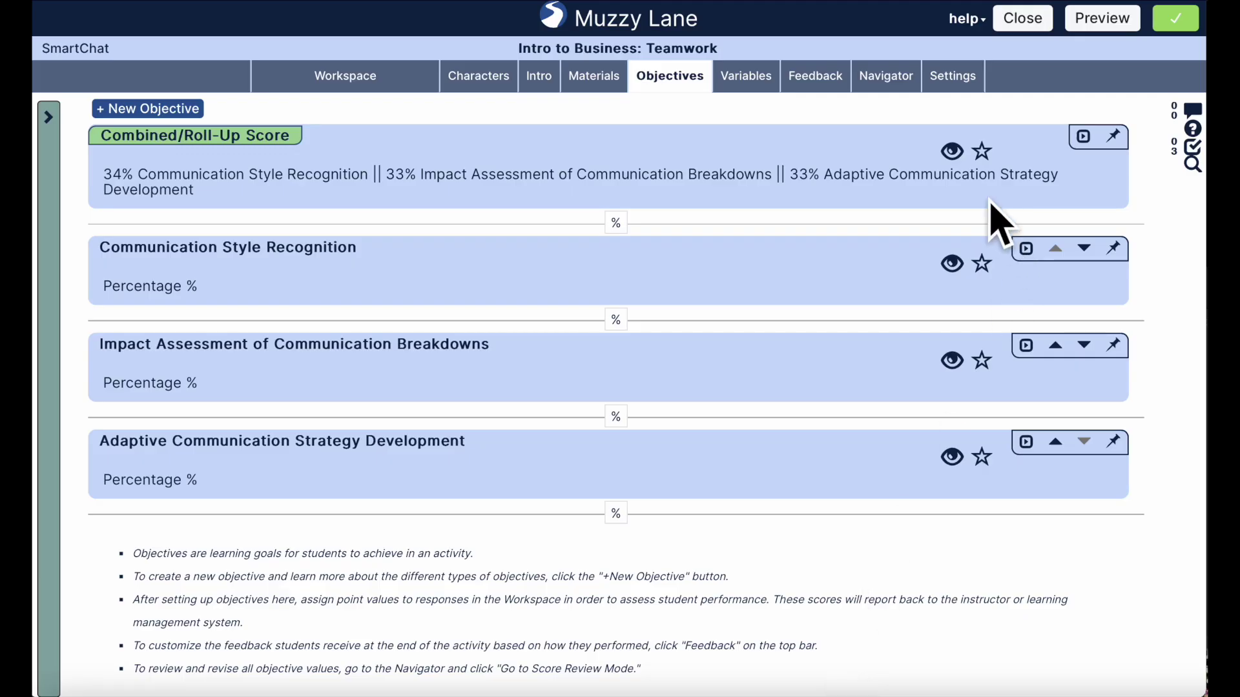
Toggle the star on the Combined/Roll-Up Score and submit the answer about declining meeting attendance in the activity preview
click(982, 152)
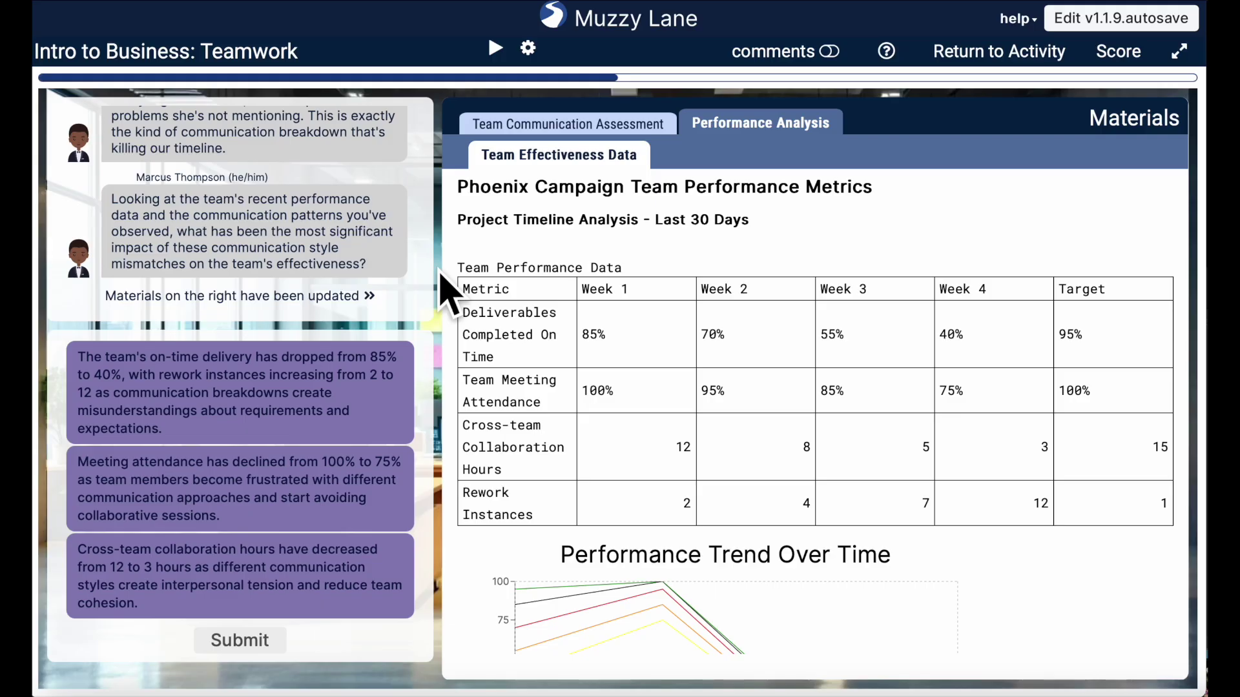
click(344, 498)
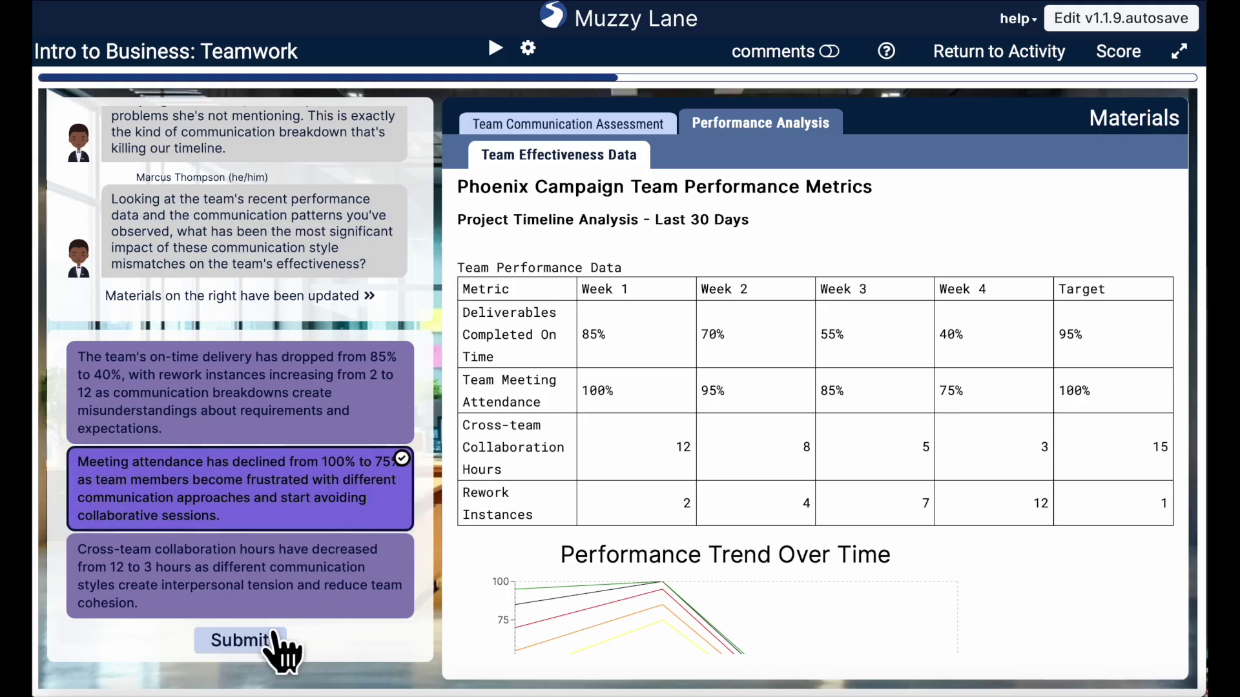
click(270, 640)
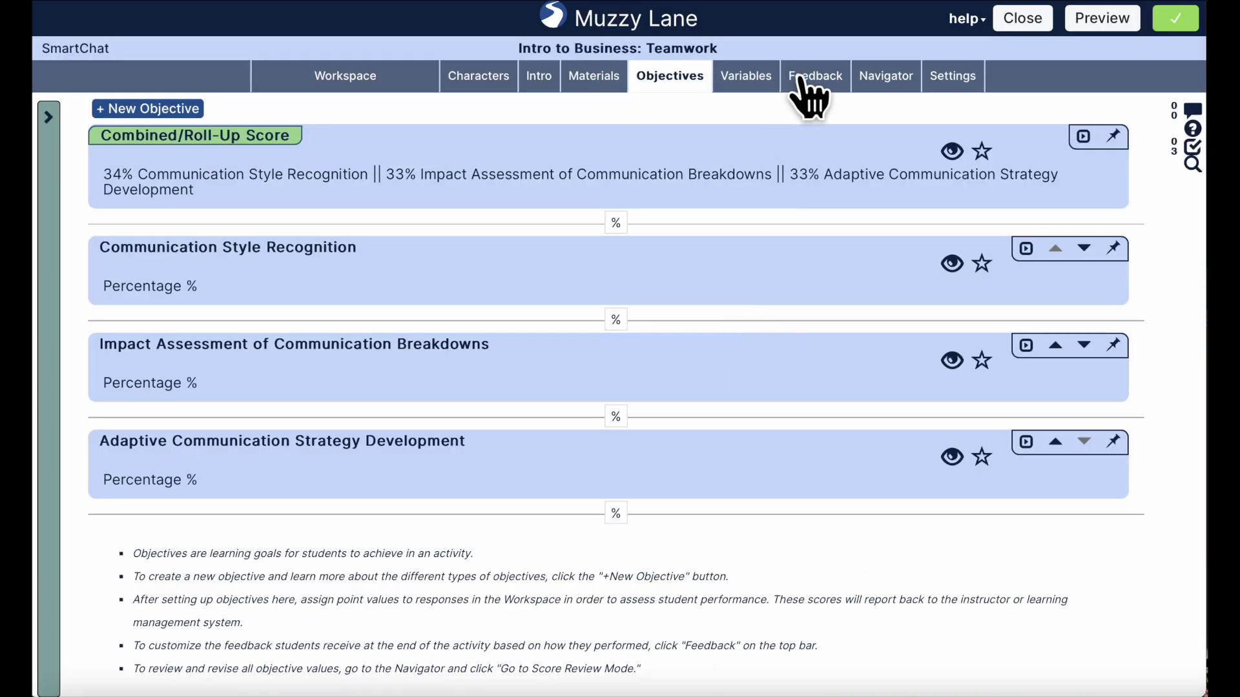
Examine the feedback nodes and the score ranges and feedback texts set for the Overall Score
click(804, 81)
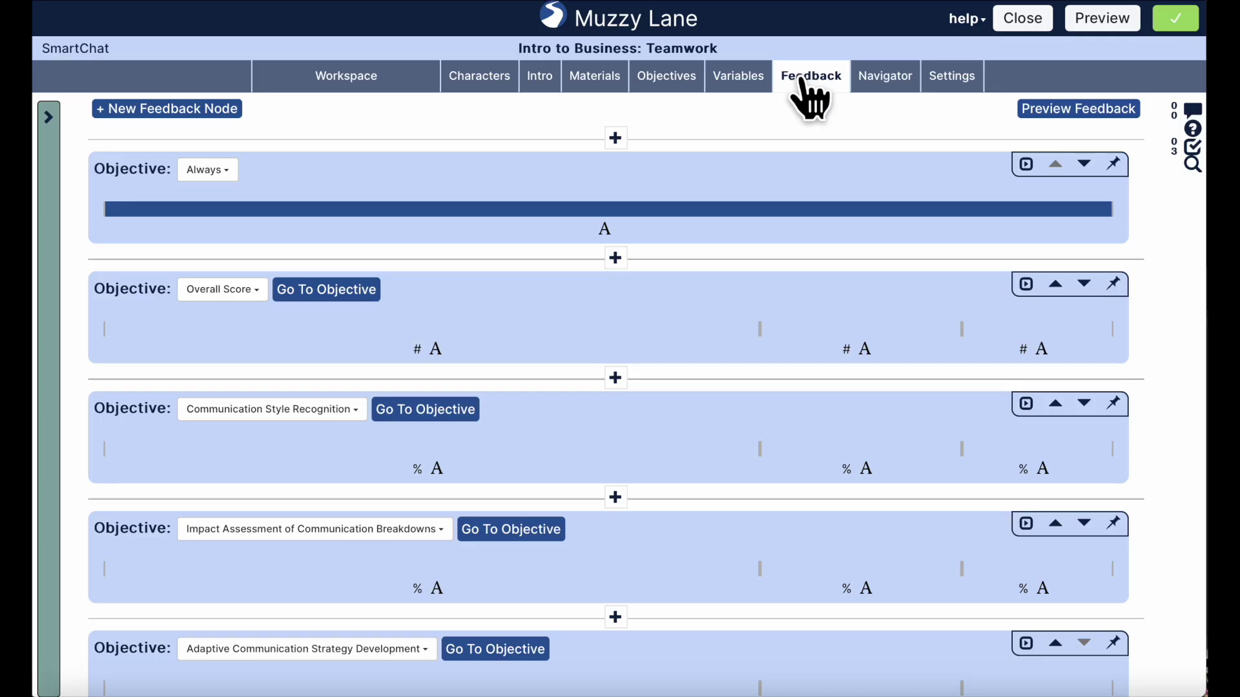
scroll(581, 485, down, 4)
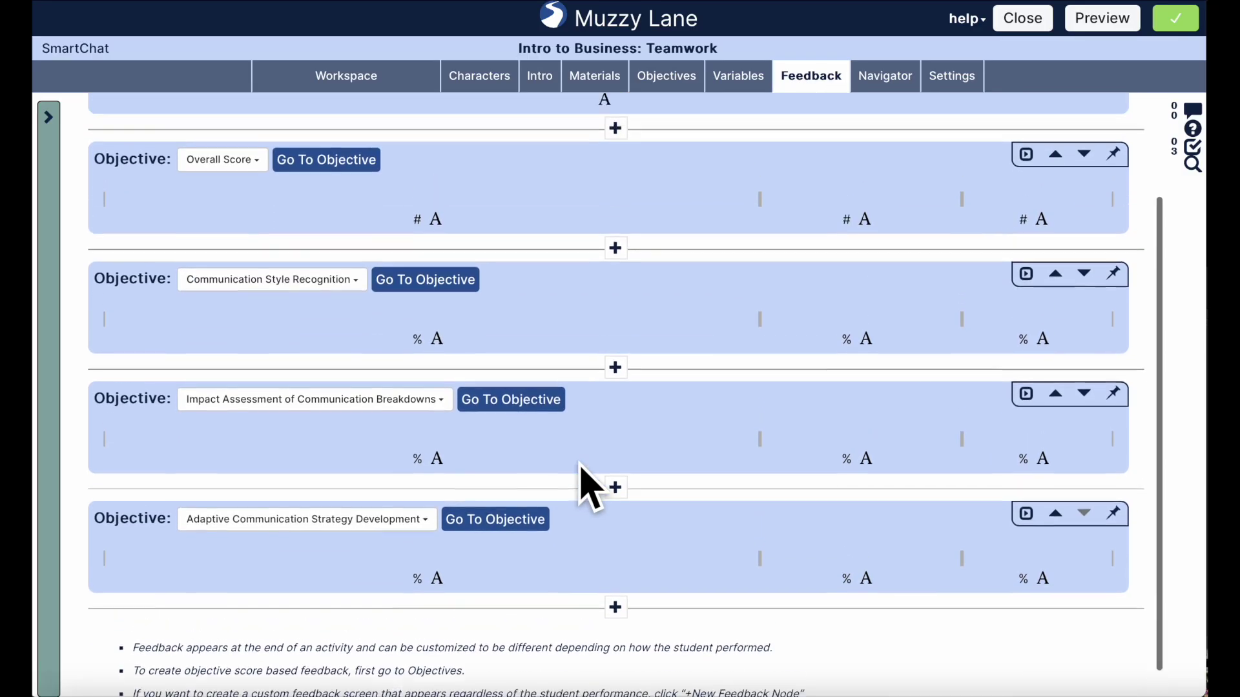
scroll(575, 297, up, 2)
click(584, 247)
scroll(572, 392, down, 8)
scroll(572, 392, down, 5)
scroll(575, 400, up, 8)
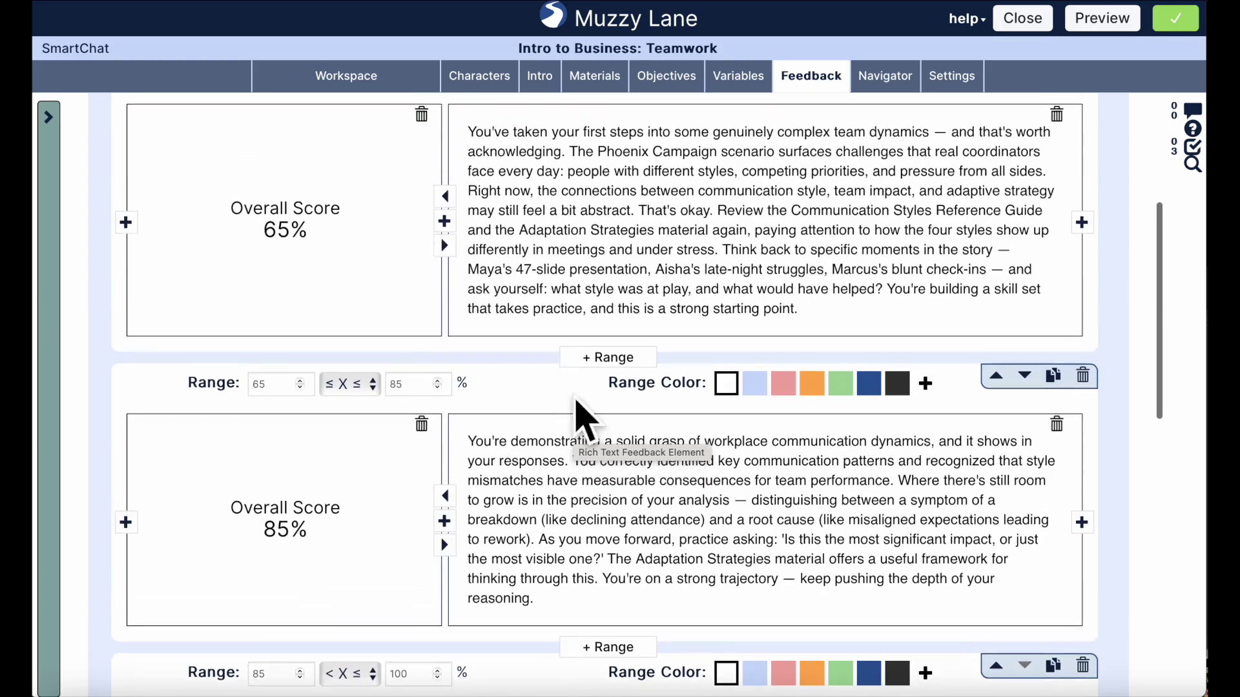
scroll(818, 204, up, 2)
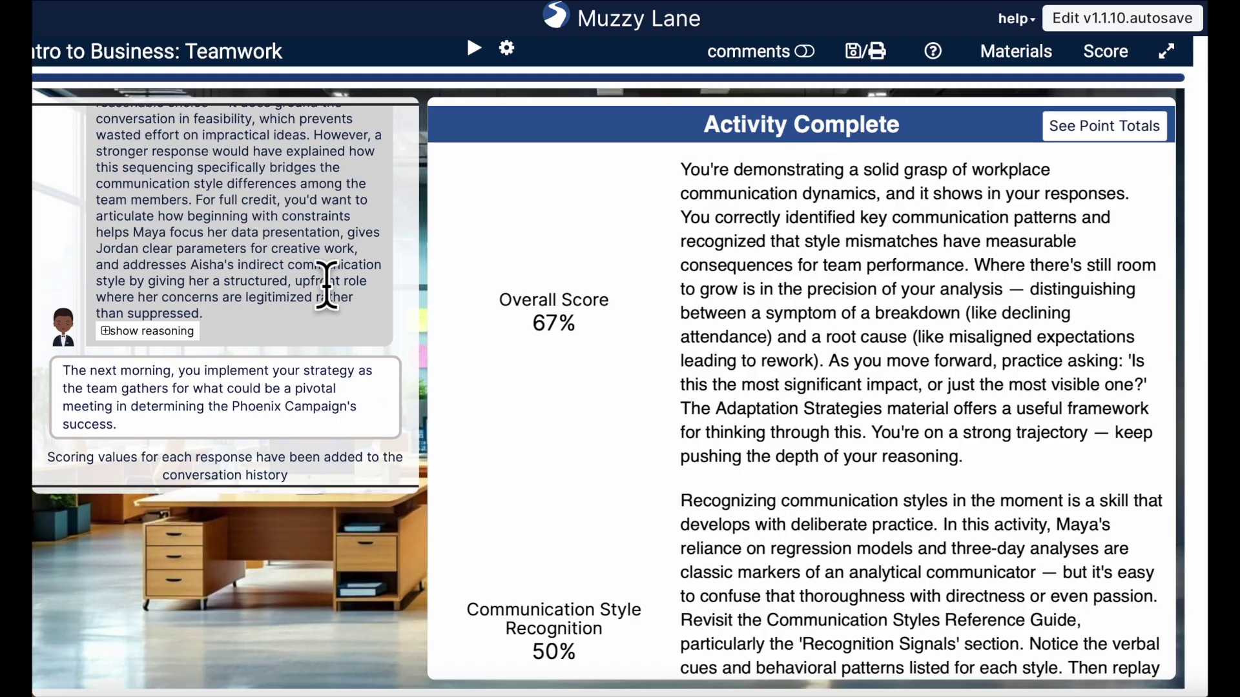
Read back through the conversation history of the completed activity
scroll(327, 285, up, 3)
scroll(327, 284, up, 1)
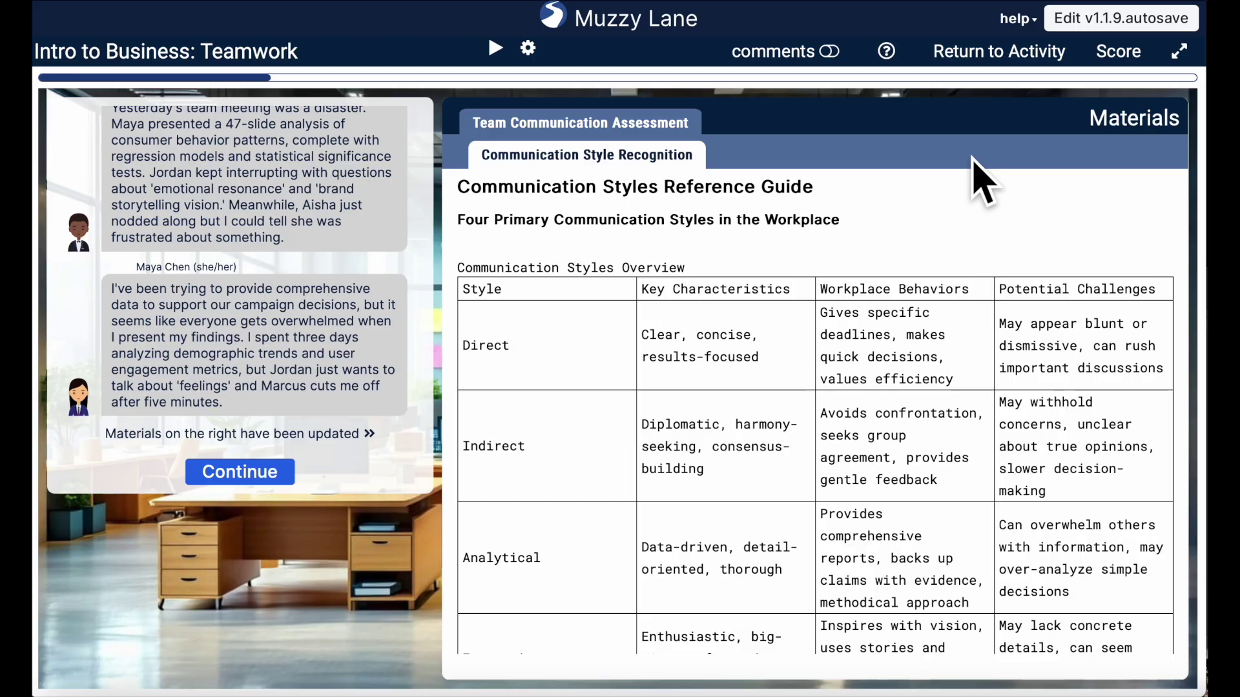
View the score weights in the activity's help and the point totals of the completed activity
click(886, 52)
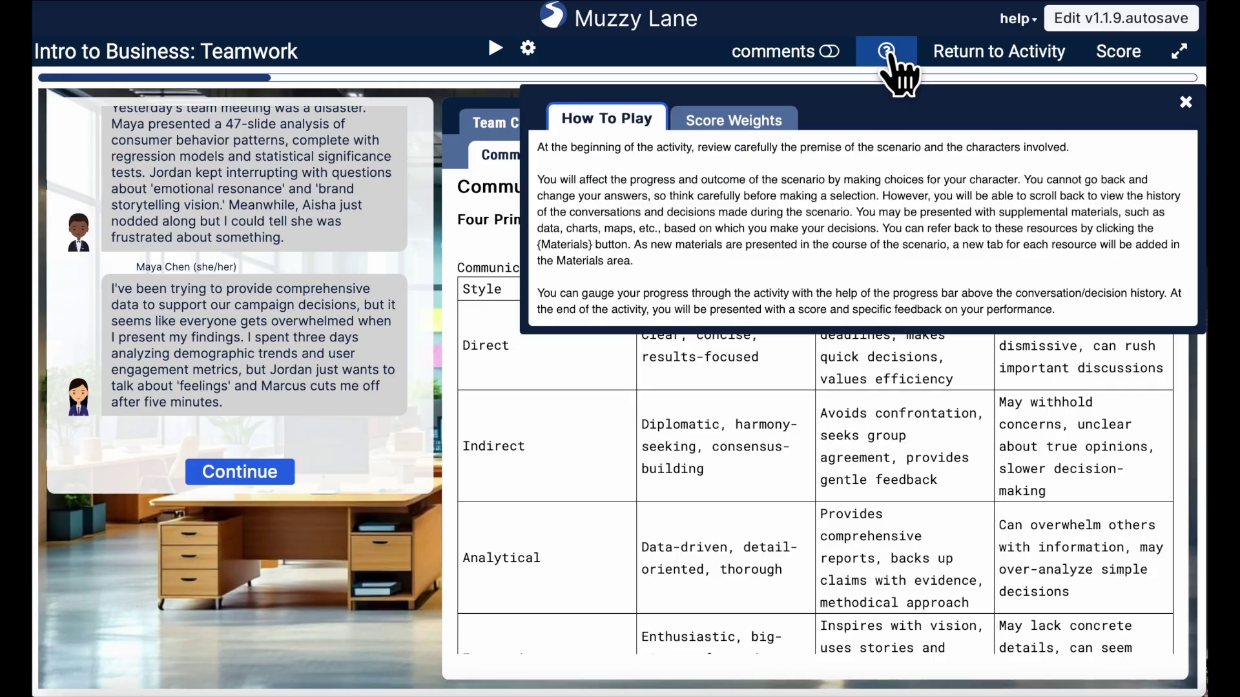
click(774, 119)
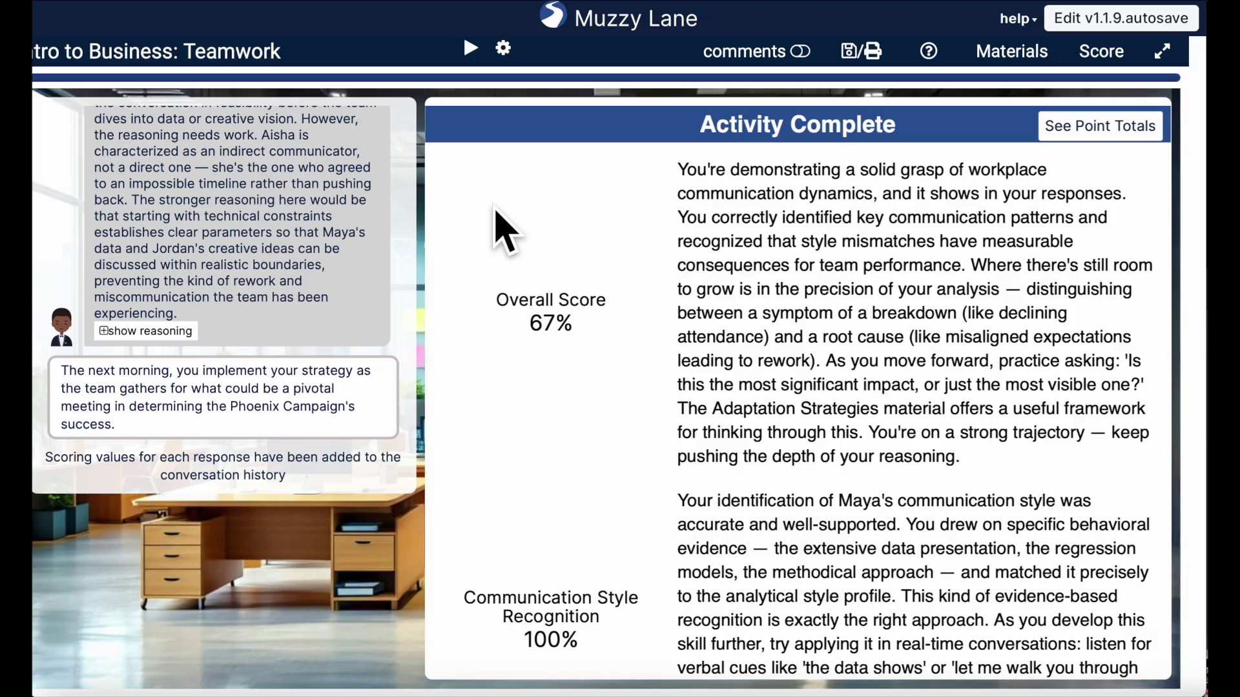
click(1072, 129)
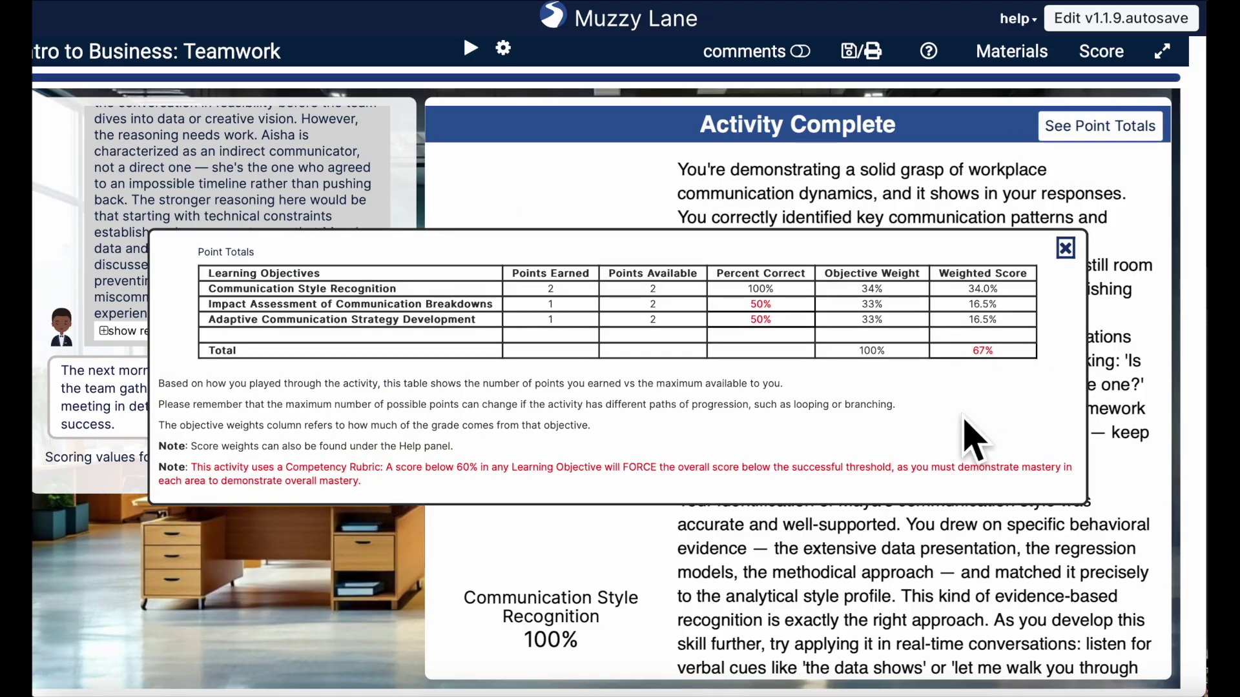